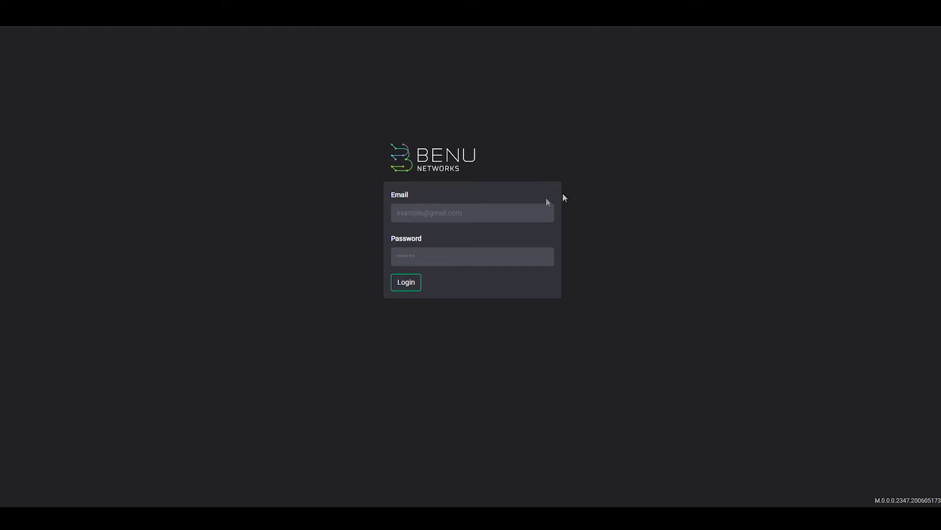
# Sign in to the Benu Operations Portal with the saved credentials and view the seven active nodes
pyautogui.click(510, 214)
pyautogui.click(492, 230)
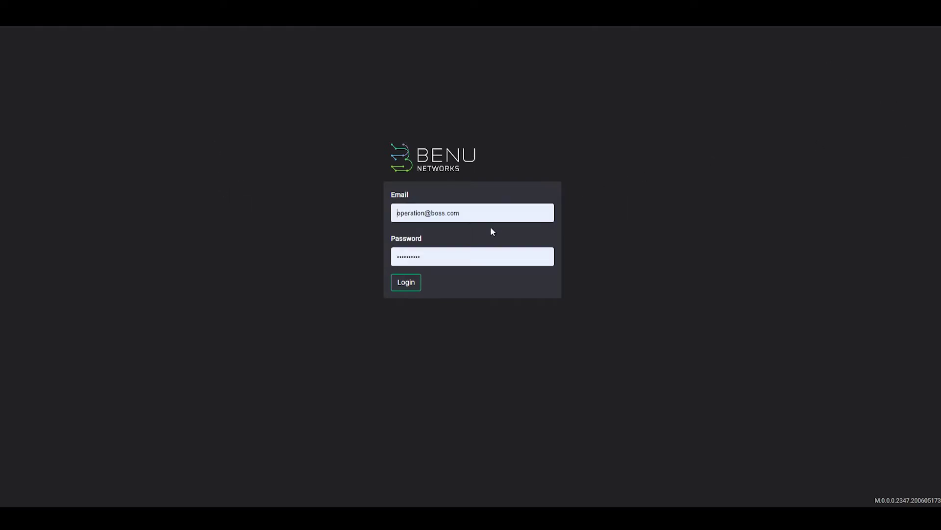
pyautogui.click(414, 284)
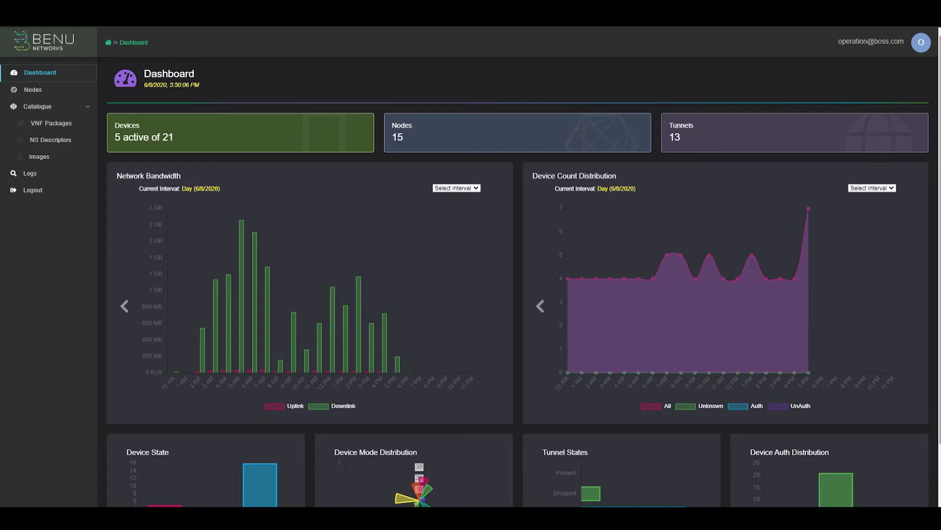
pyautogui.scroll(-1, 518, 275)
pyautogui.scroll(1, 518, 274)
pyautogui.click(55, 92)
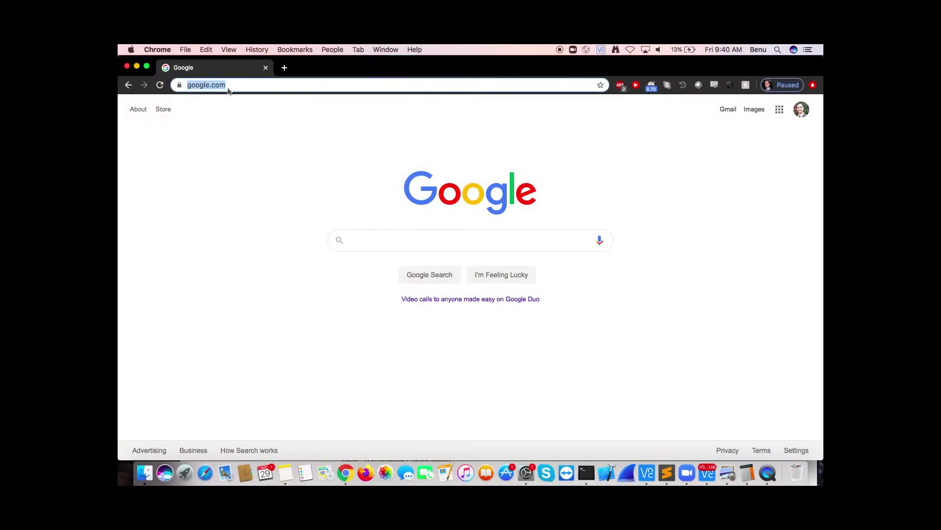
pyautogui.write('www.yot')
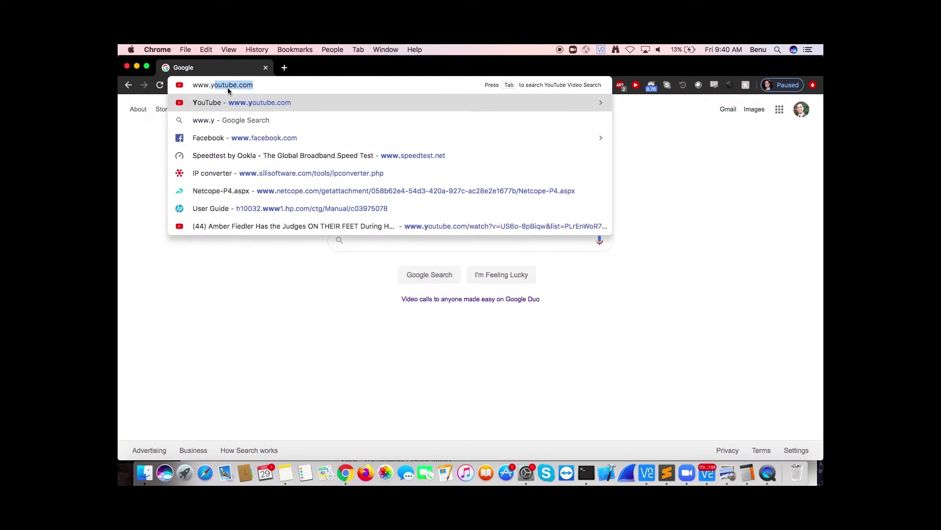
pyautogui.press('BackSpace')
pyautogui.press('BackSpace')
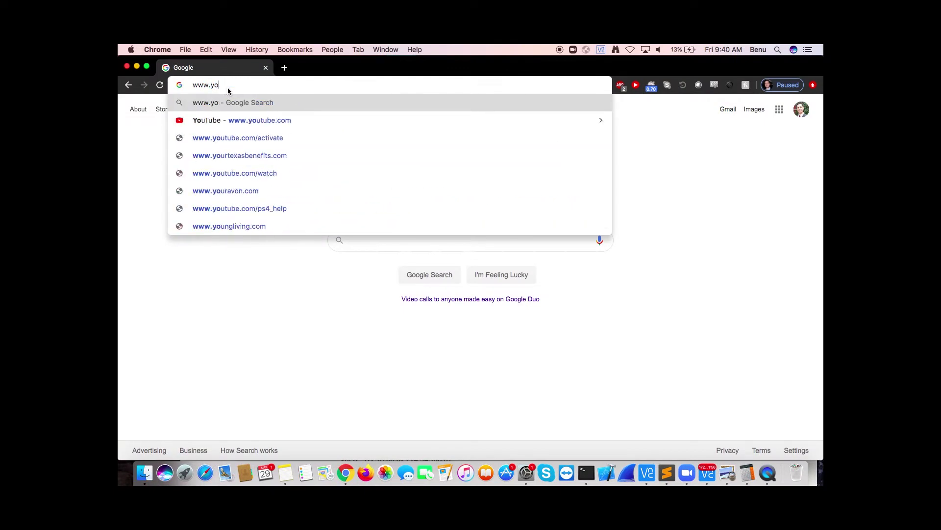
pyautogui.write('utube.com')
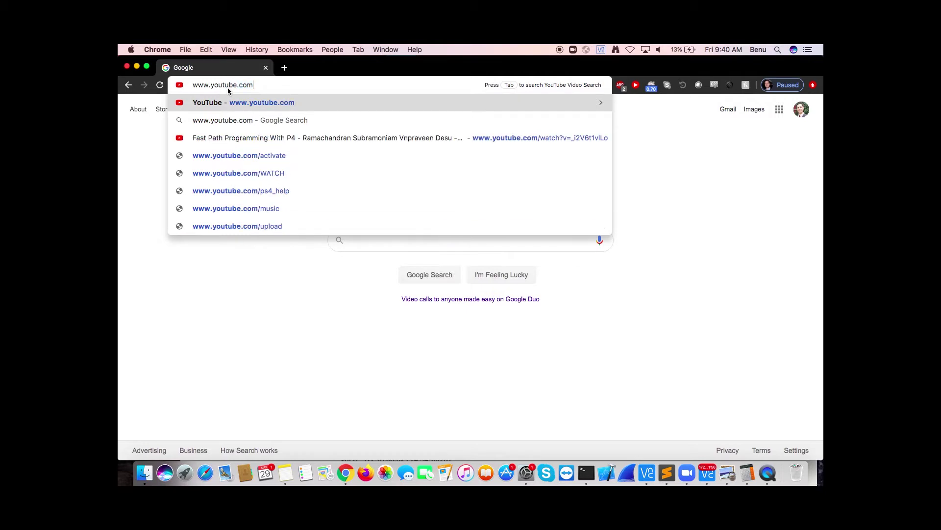
pyautogui.press('Return')
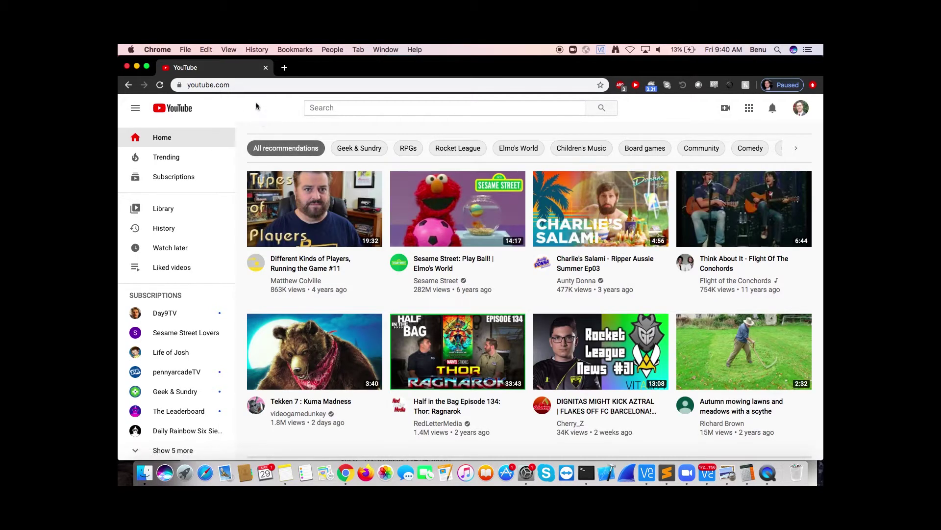
pyautogui.click(252, 87)
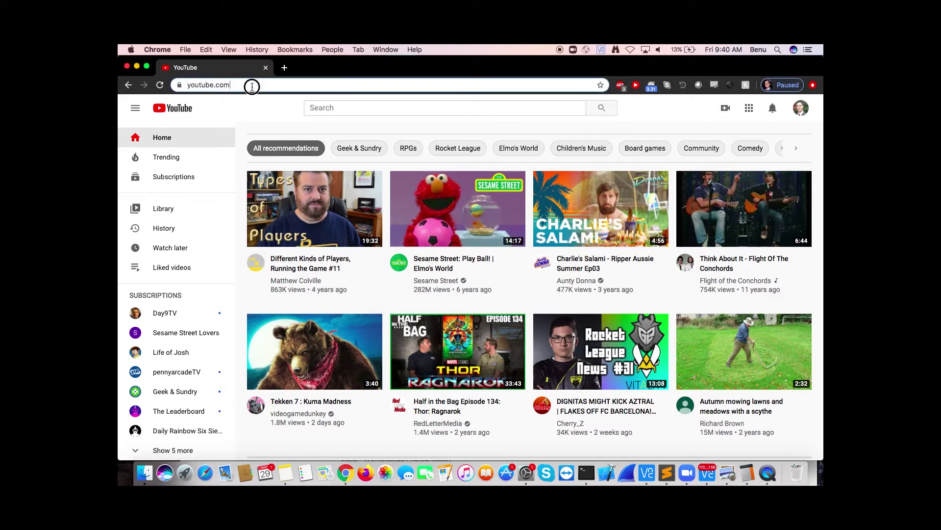
pyautogui.write('www.')
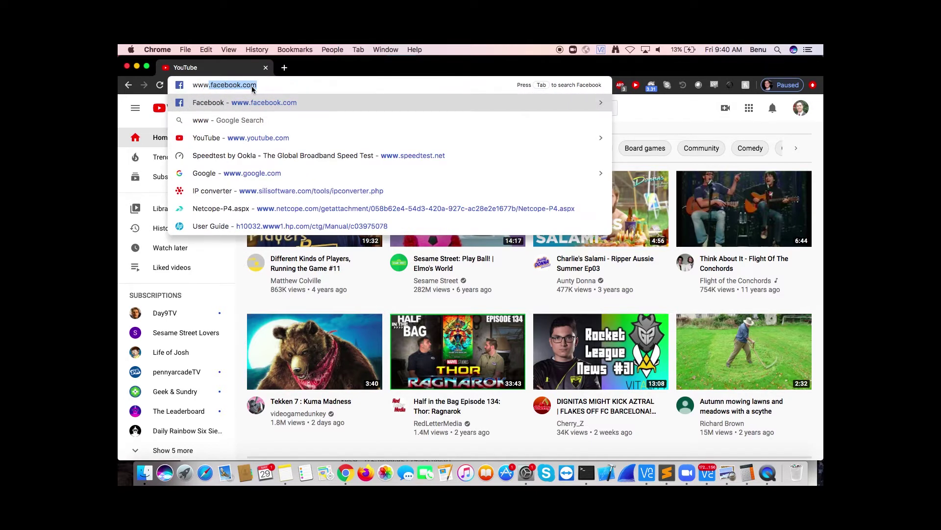
pyautogui.write('bank')
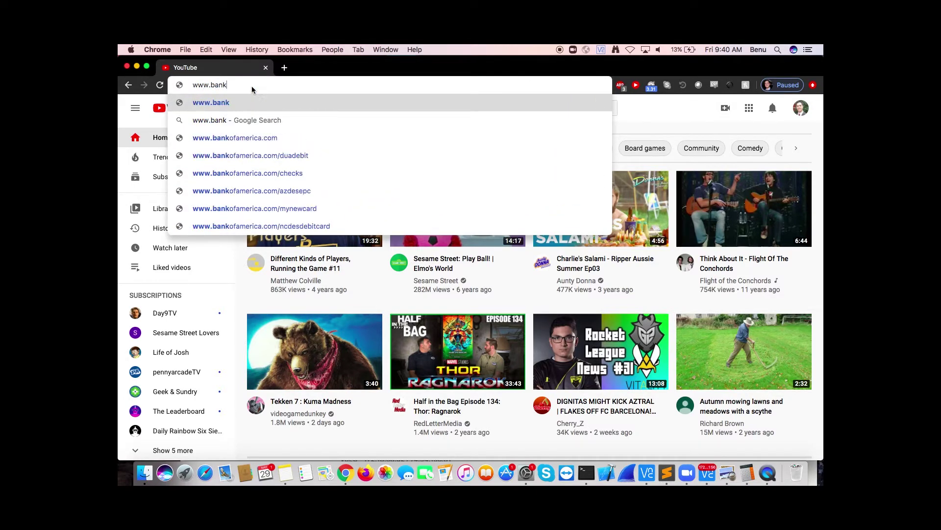
pyautogui.write('ofa')
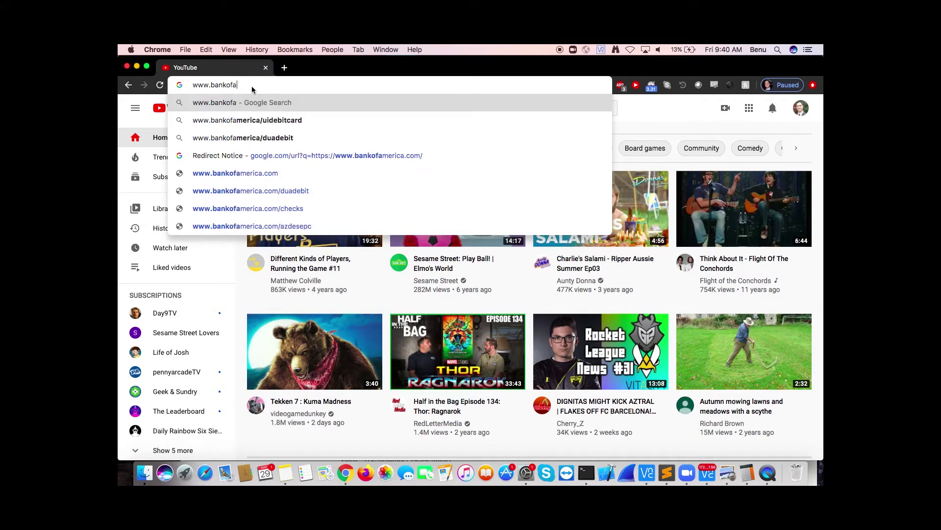
pyautogui.write('merica')
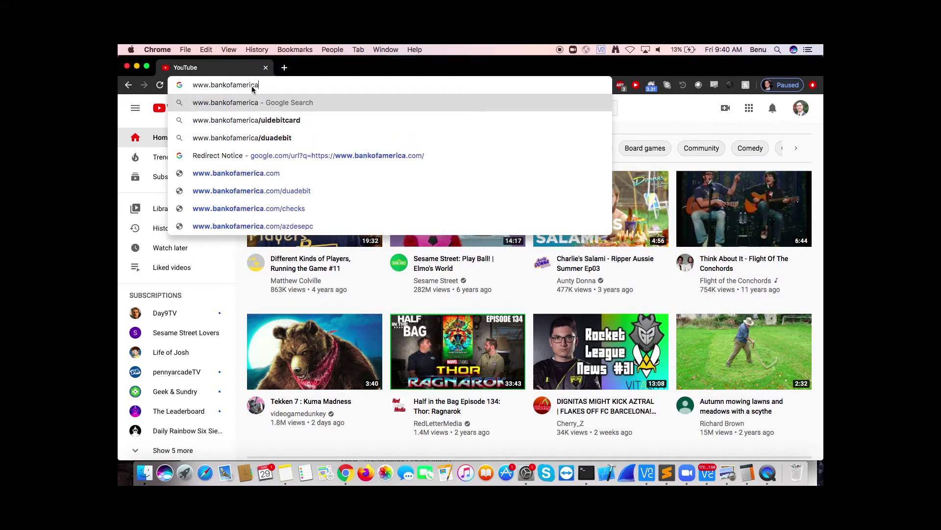
pyautogui.write('america')
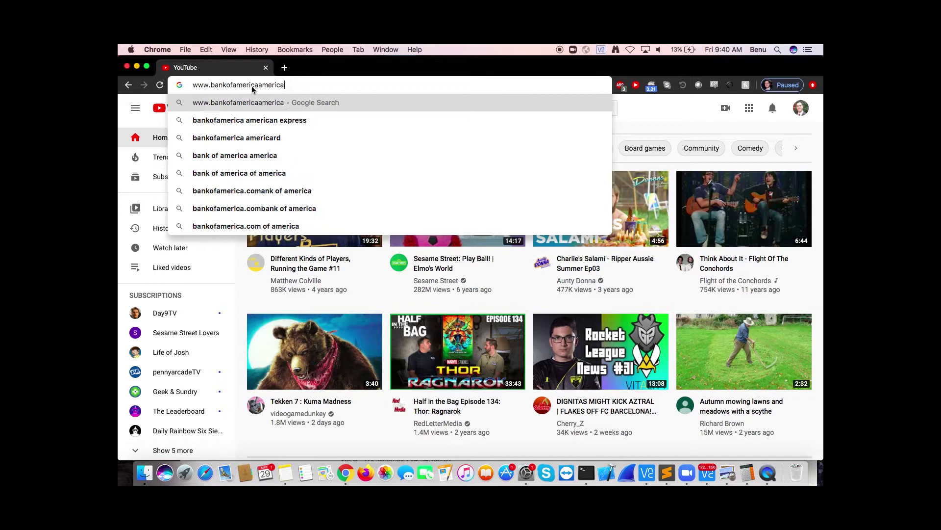
pyautogui.write('.com')
pyautogui.press('Return')
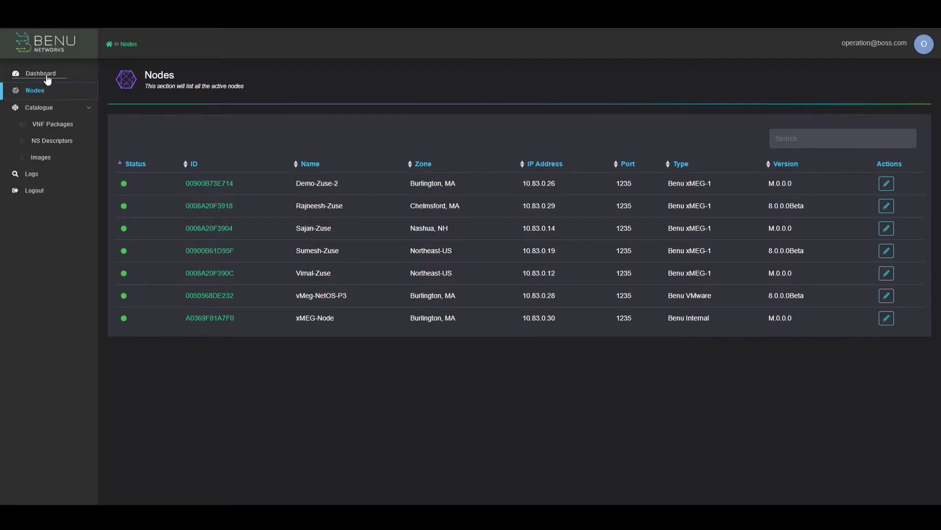
# Check the dashboard's Nodes count of 16
pyautogui.click(46, 76)
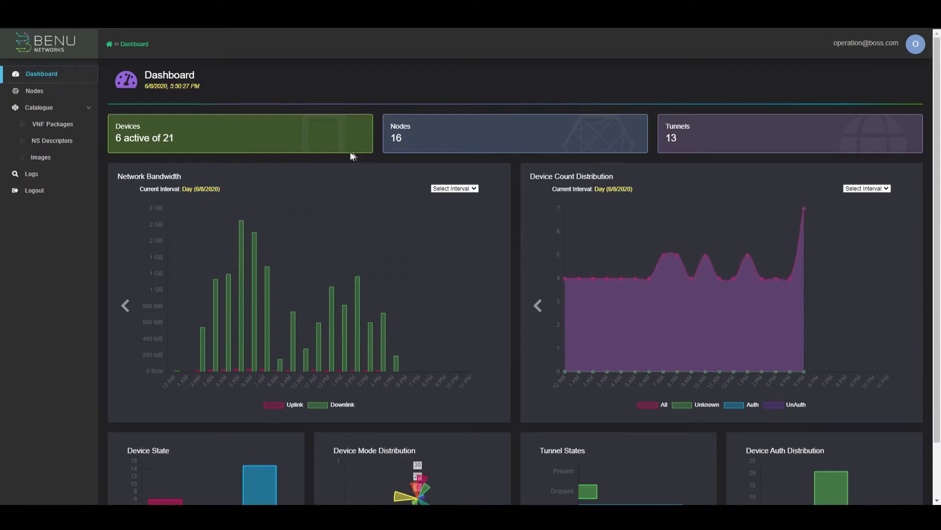
pyautogui.moveTo(387, 139); pyautogui.dragTo(418, 139)
pyautogui.scroll(-1, 382, 180)
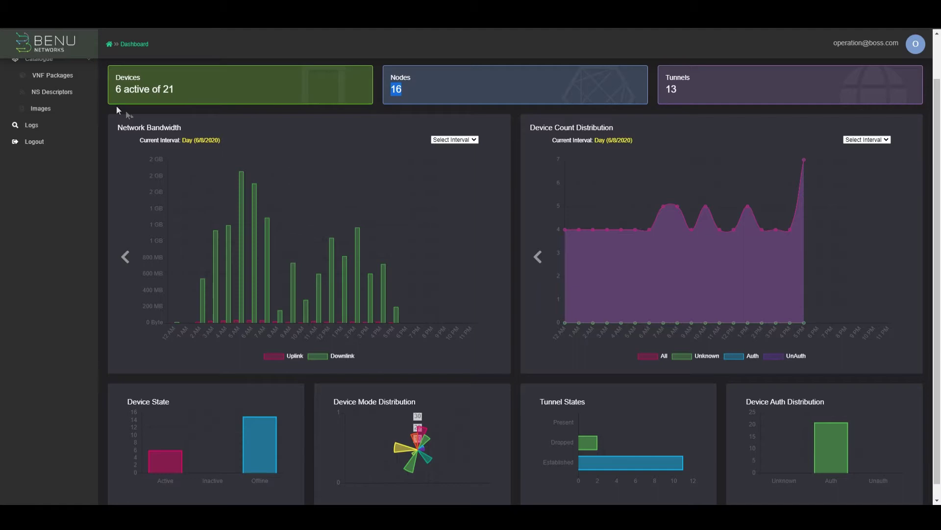
pyautogui.scroll(1, 93, 97)
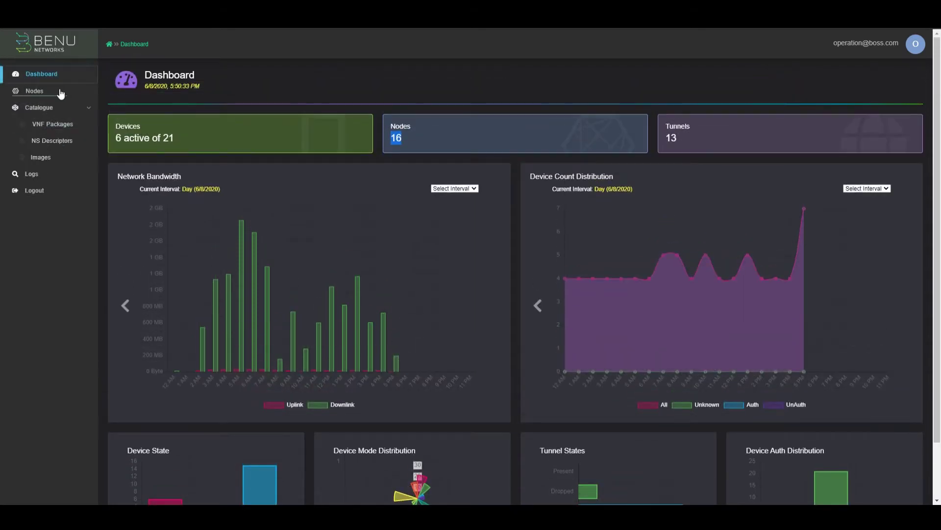
# Locate the new node 509A4CF31BB2 in the Nodes list
pyautogui.click(61, 94)
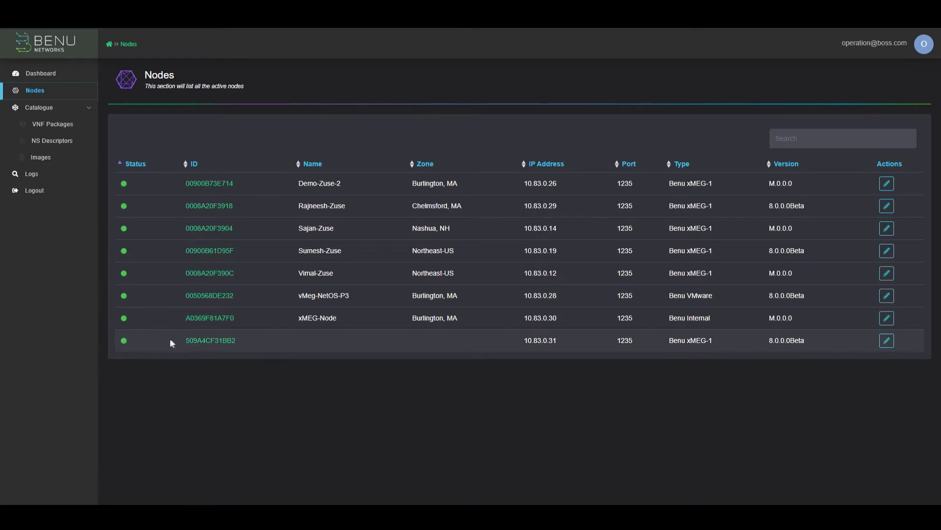
pyautogui.moveTo(166, 338); pyautogui.dragTo(248, 341)
pyautogui.click(249, 340)
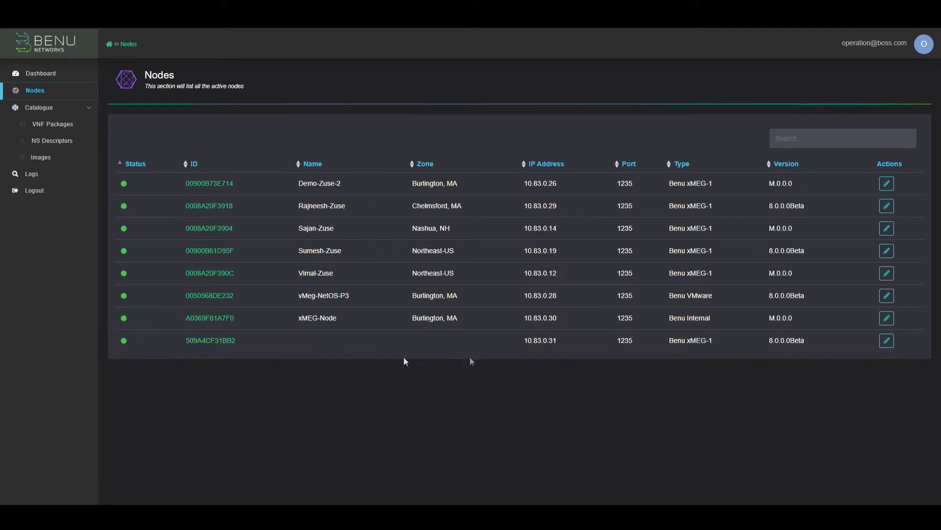
# Name node 509A4CF31BB2 'VEP-1445-Zuse' with zone 'Burlington, MA'
pyautogui.click(891, 342)
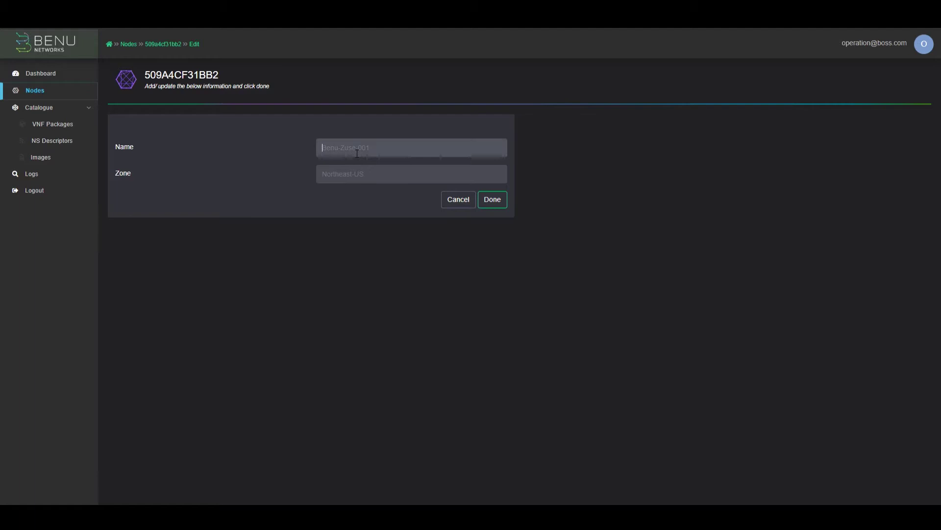
pyautogui.write('VEP1445-Zuse')
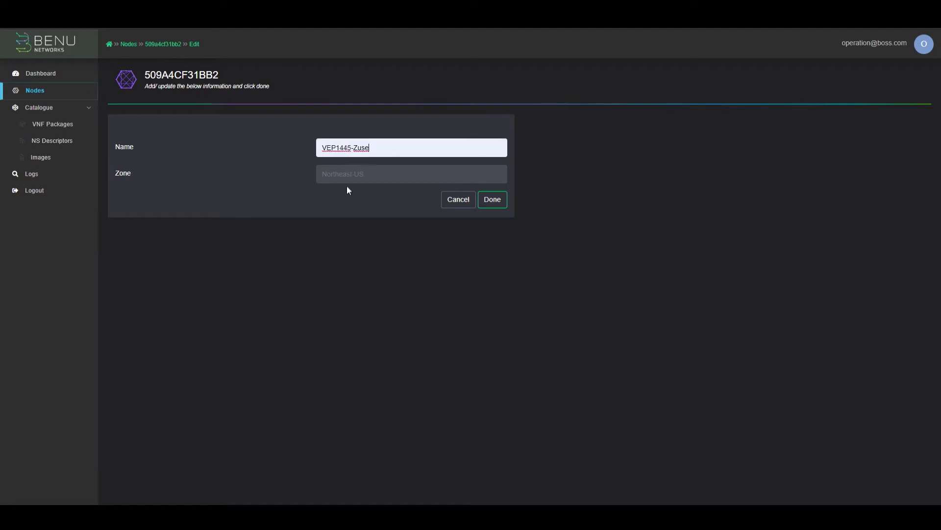
pyautogui.click(353, 180)
pyautogui.write('Burlington, MA')
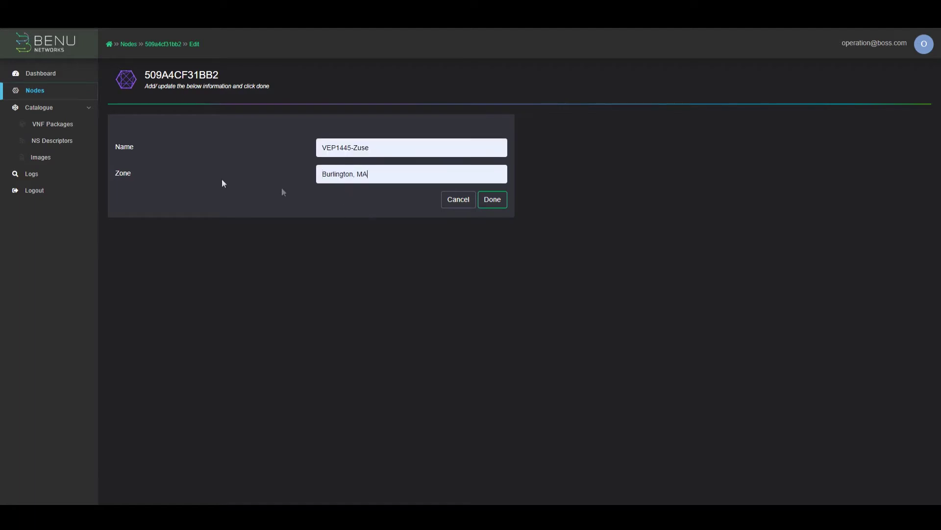
pyautogui.press('Return')
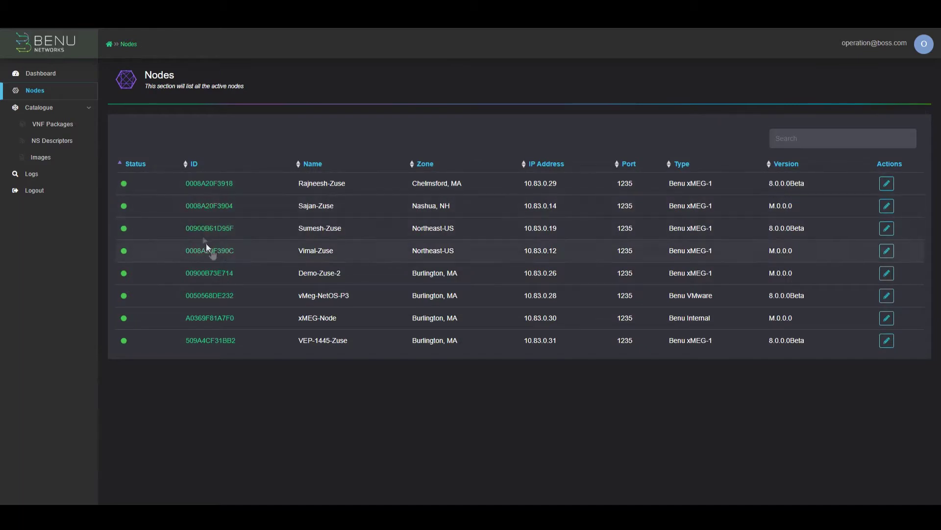
pyautogui.moveTo(293, 343); pyautogui.dragTo(461, 344)
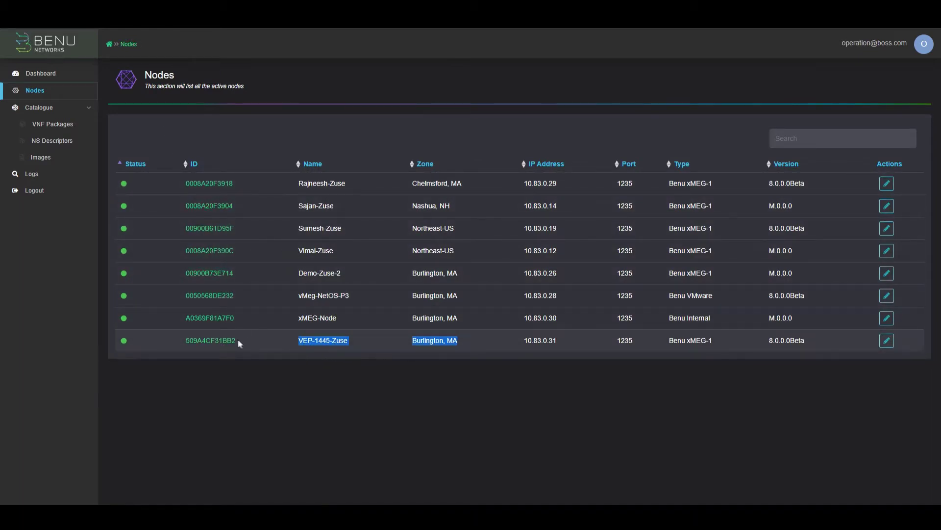
pyautogui.click(216, 340)
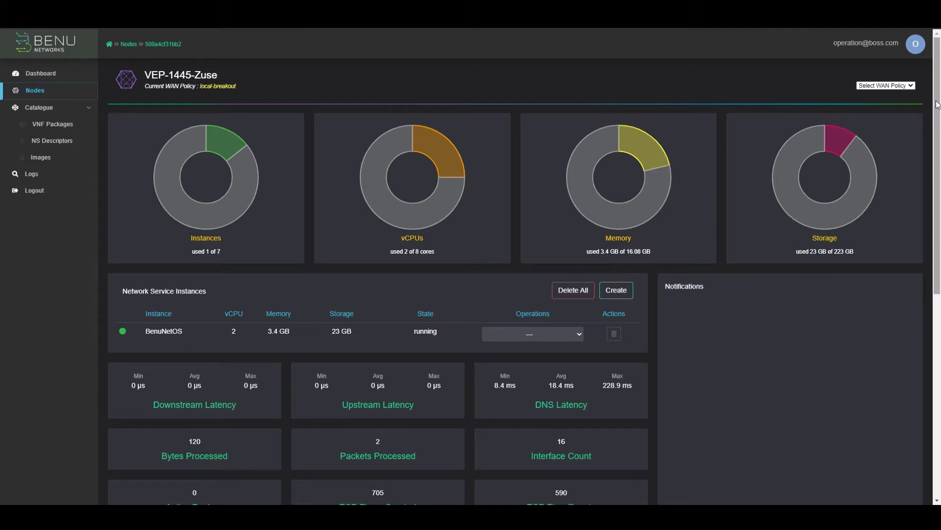
pyautogui.moveTo(937, 104); pyautogui.dragTo(922, 311)
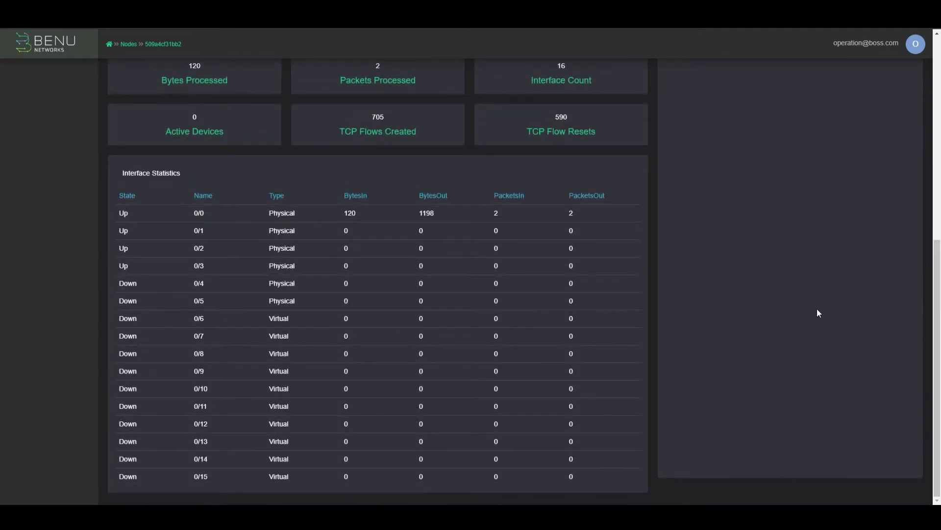
pyautogui.doubleClick(279, 320)
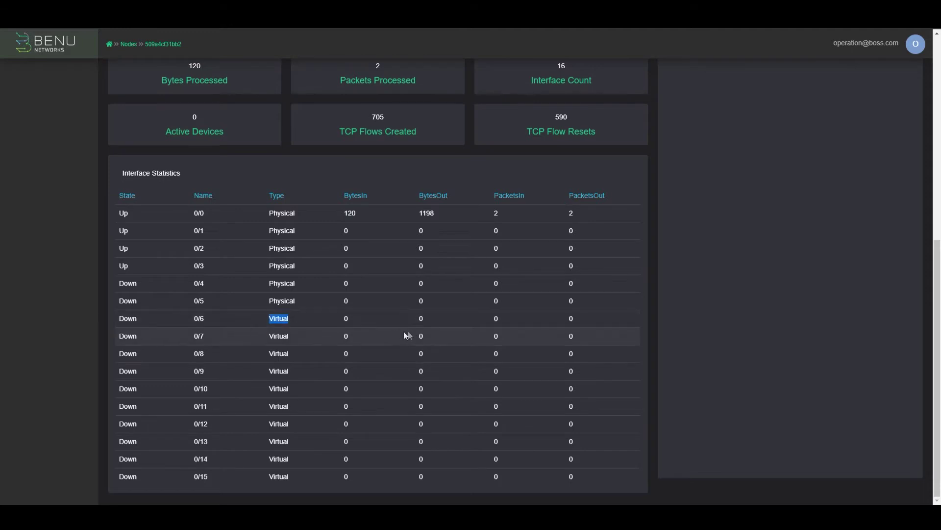
pyautogui.click(708, 310)
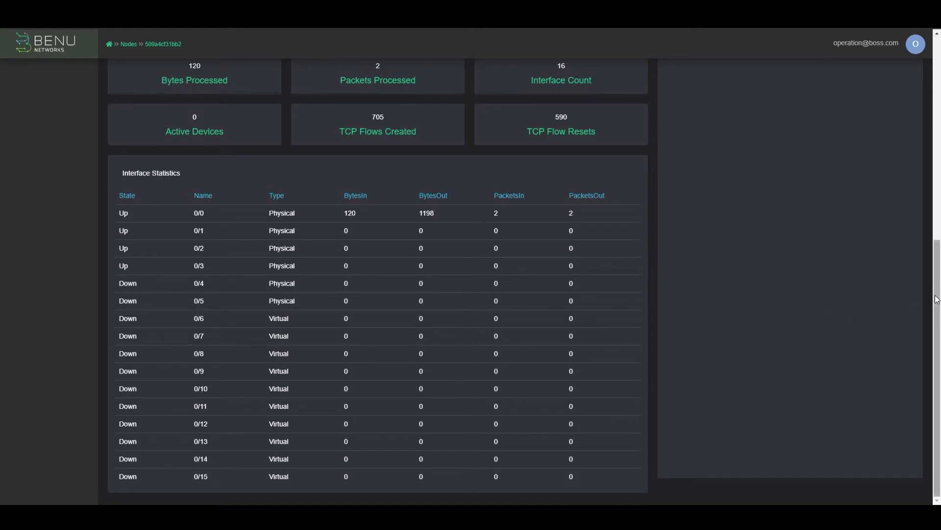
pyautogui.moveTo(937, 299); pyautogui.dragTo(914, 95)
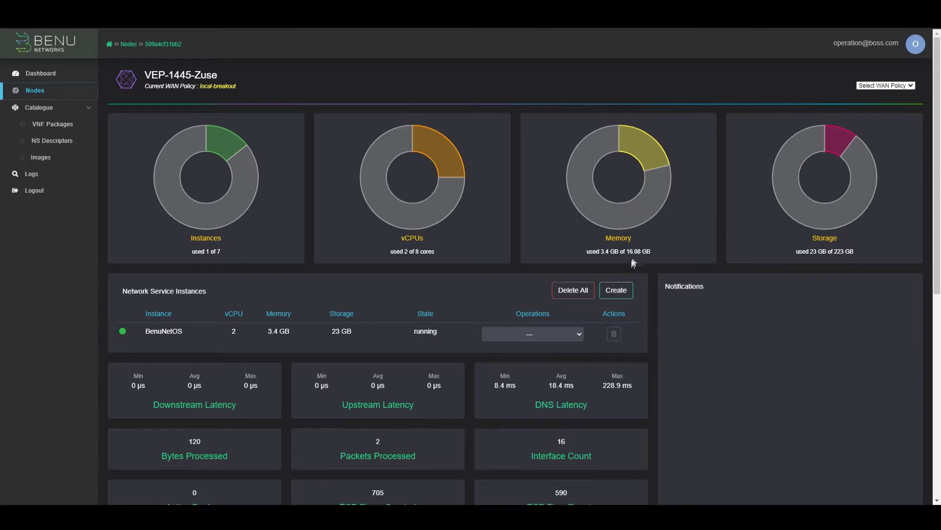
# Launch a Security-Analytics service instance on VEP-1445-Zuse
pyautogui.click(626, 291)
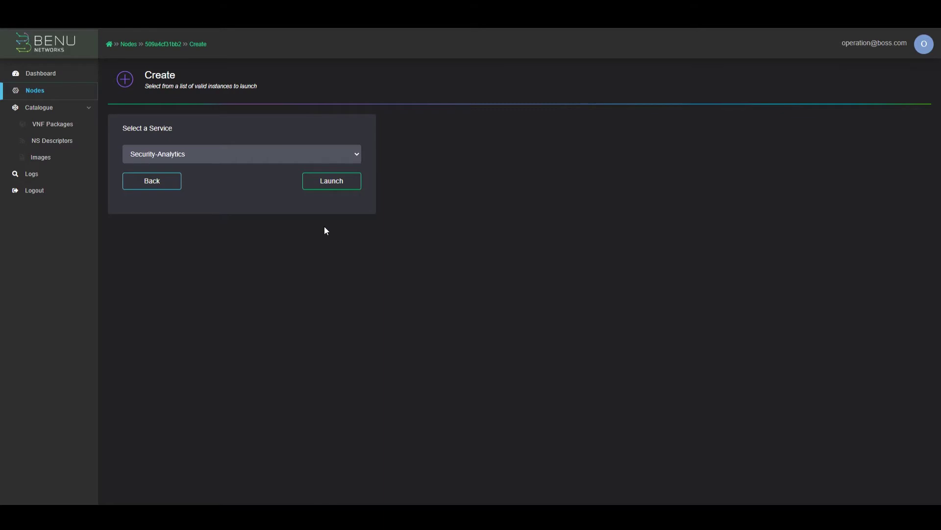
pyautogui.click(333, 189)
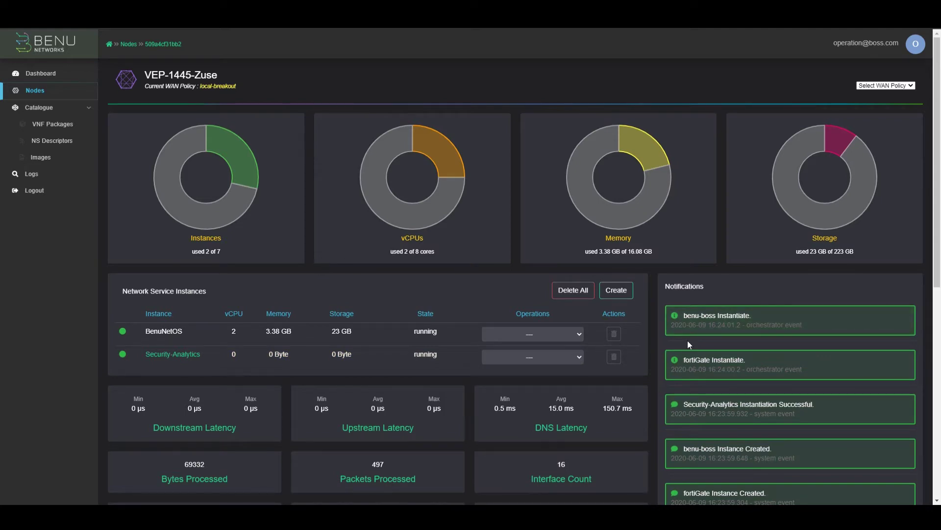
# Highlight the benu-boss and fortiGate notifications and Security-Analytics' 2 vCPU, 4 GB, 4.25 GB resources
pyautogui.scroll(-4, 687, 340)
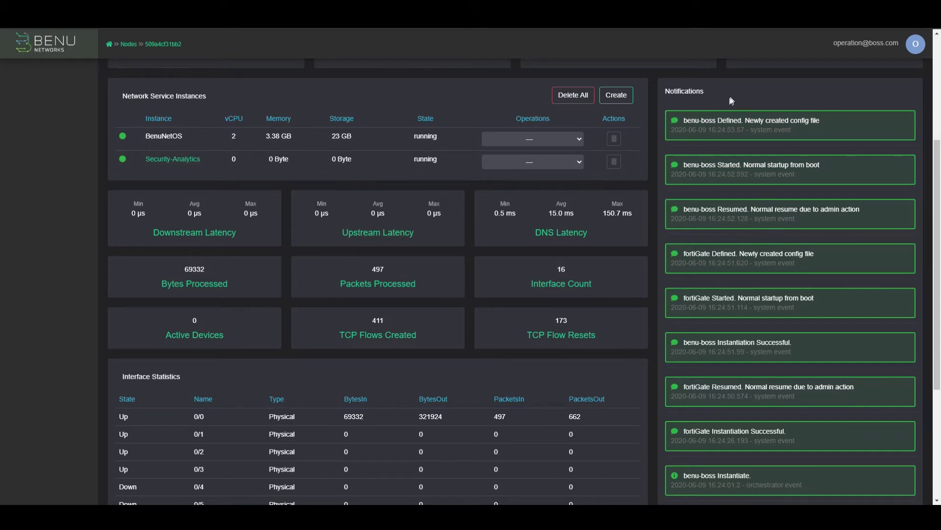
pyautogui.tripleClick(709, 165)
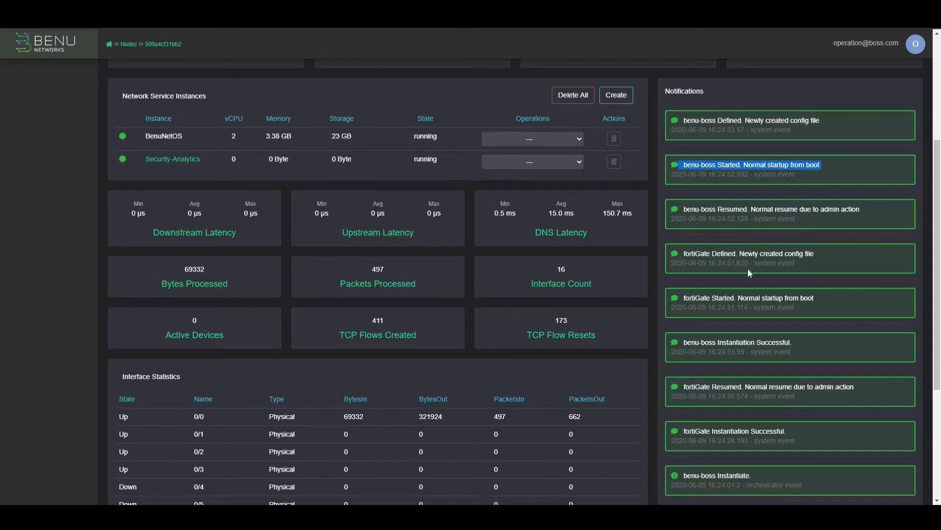
pyautogui.tripleClick(752, 299)
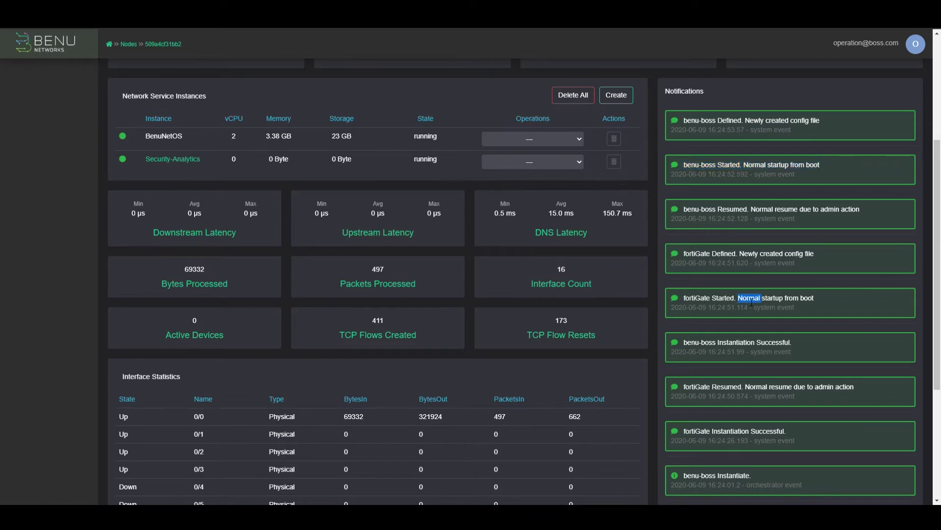
pyautogui.click(338, 169)
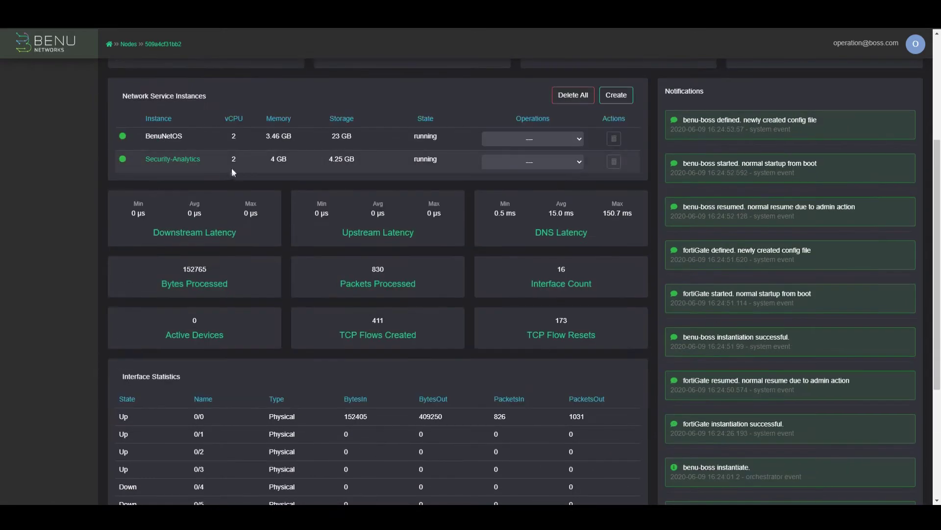
pyautogui.moveTo(148, 161); pyautogui.dragTo(401, 163)
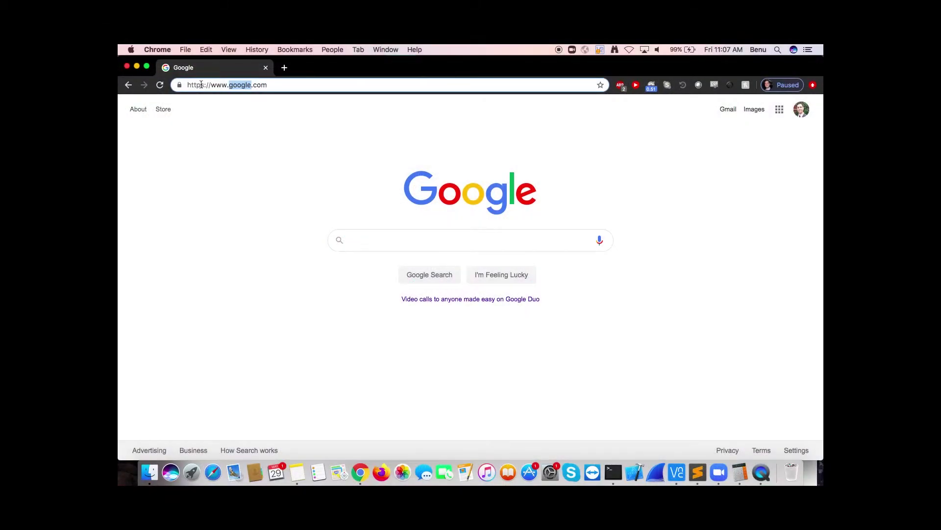
pyautogui.write('aw')
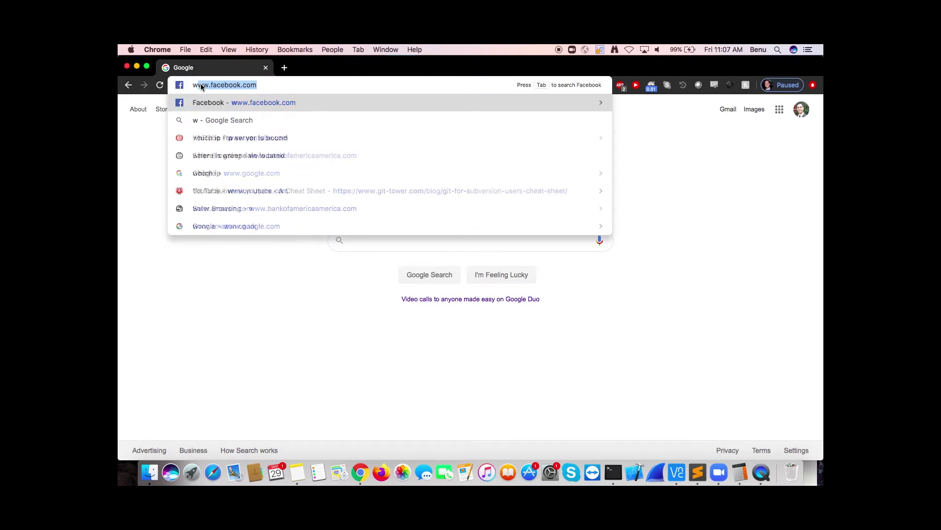
pyautogui.write('ww.youtube.com')
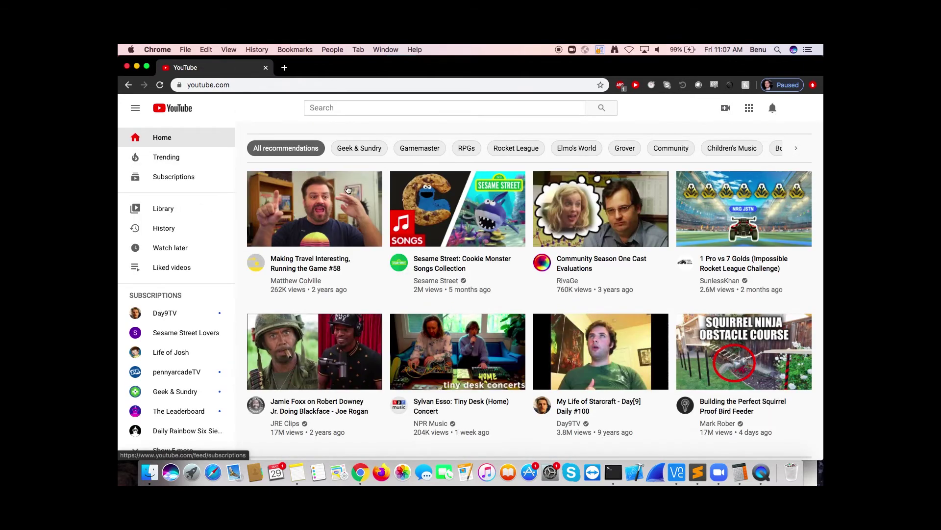
pyautogui.click(273, 88)
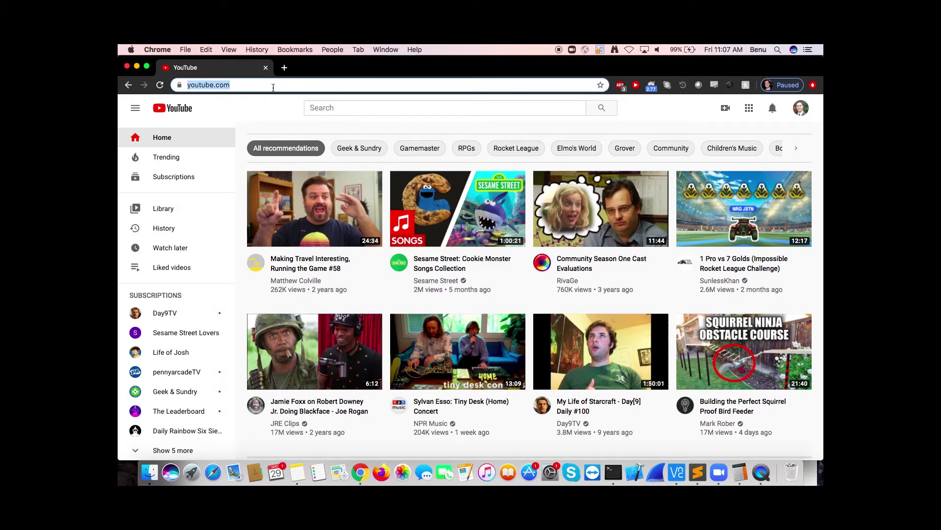
pyautogui.write('wwww.')
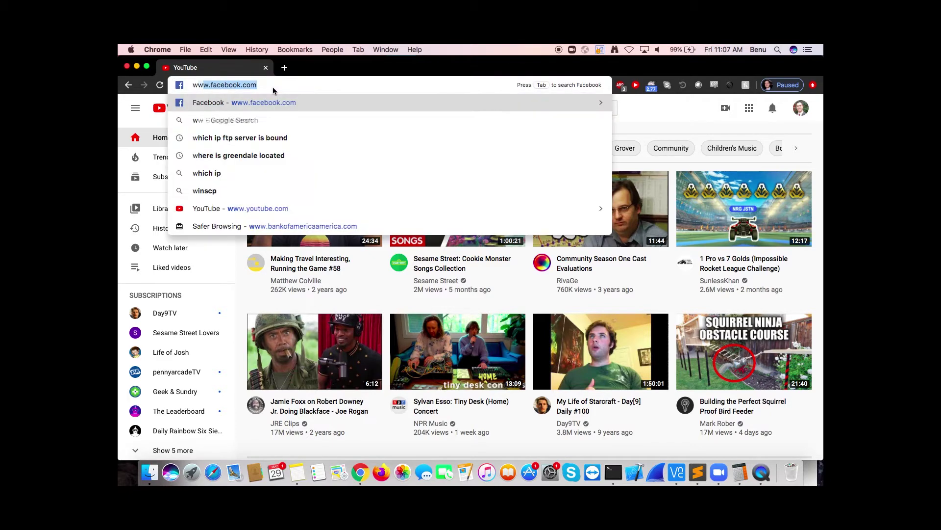
pyautogui.press('BackSpace')
pyautogui.press('BackSpace')
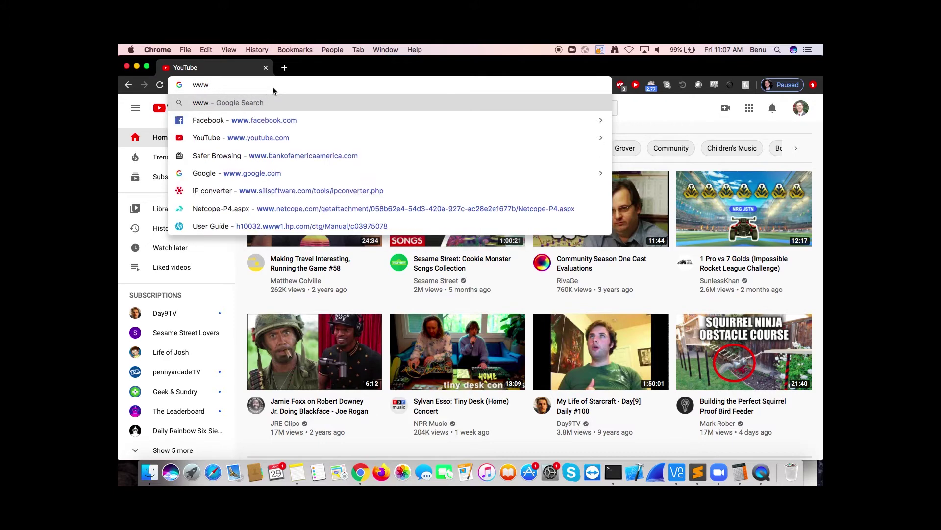
pyautogui.write('.bankof')
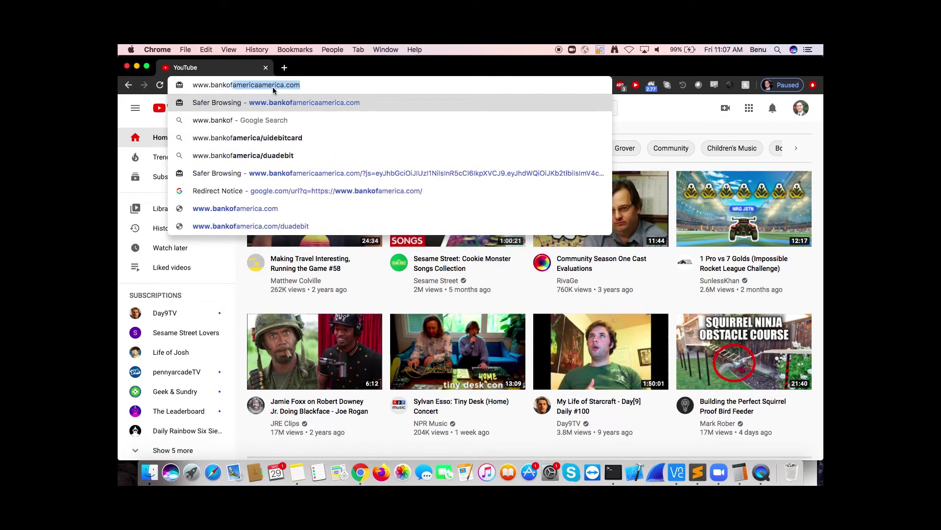
pyautogui.write('america.')
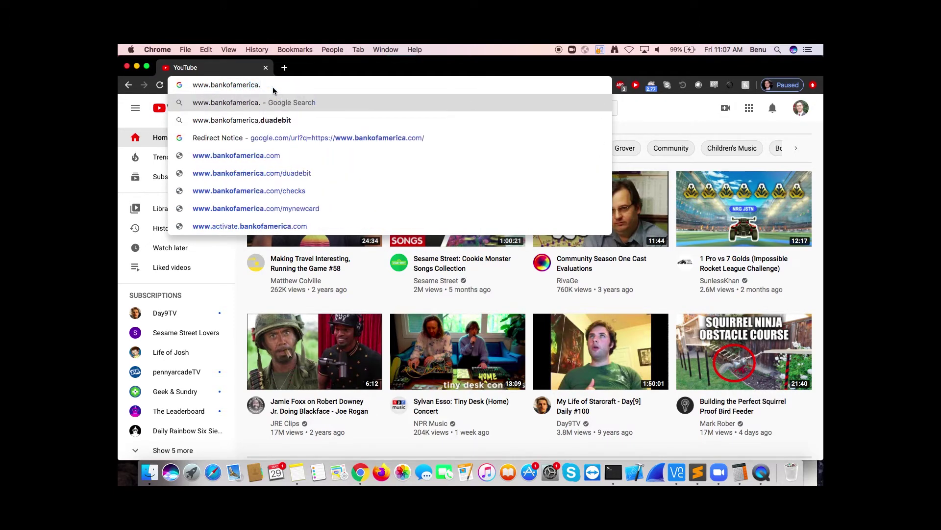
pyautogui.press('BackSpace')
pyautogui.write('amer')
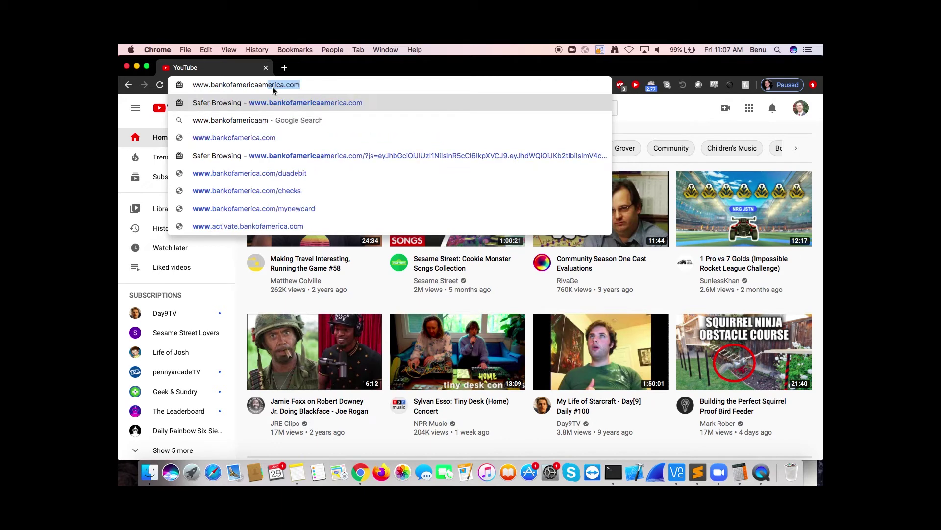
pyautogui.write('ica')
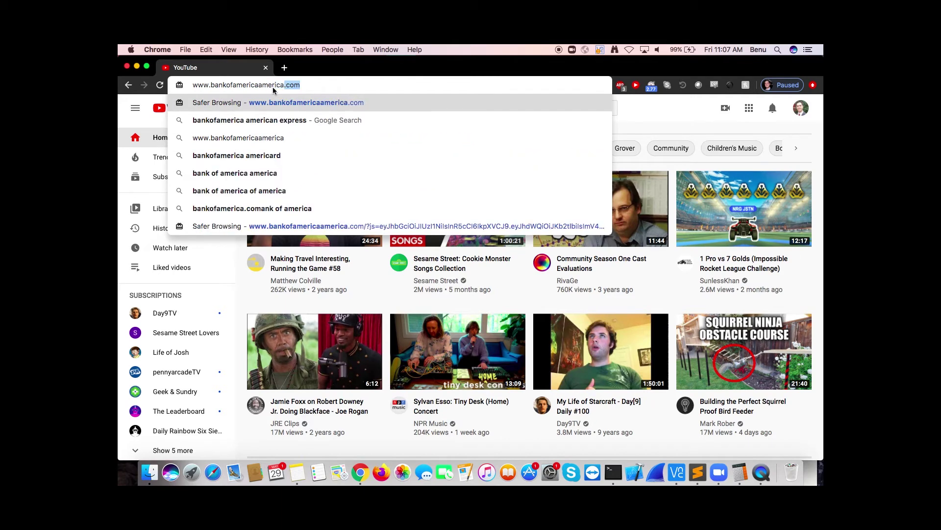
pyautogui.write('.com')
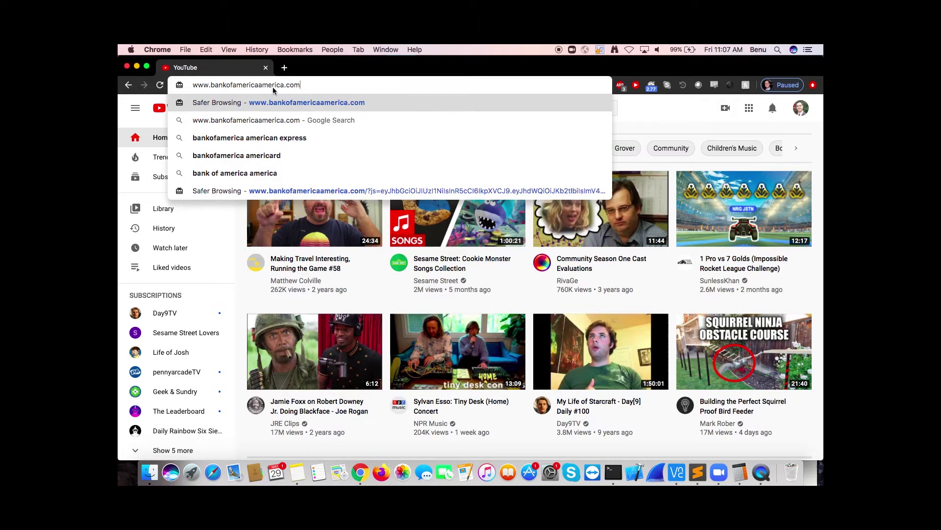
pyautogui.press('Return')
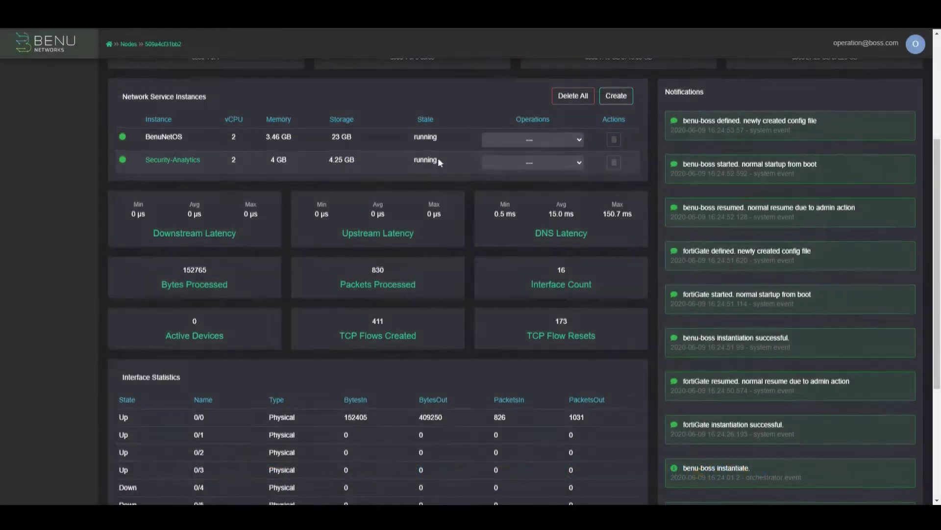
# Open the Security-Analytics service details and review its fortiGate Port Forwarding table
pyautogui.scroll(3, 437, 158)
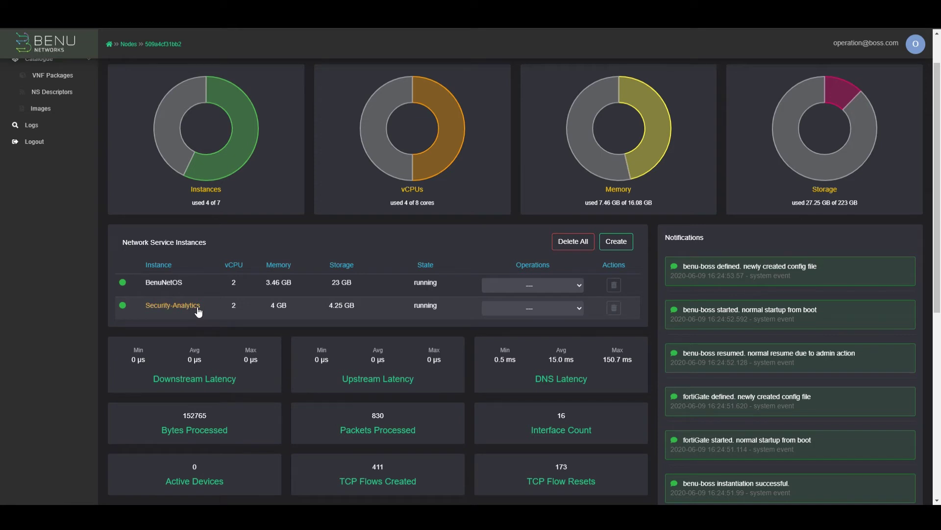
pyautogui.click(172, 305)
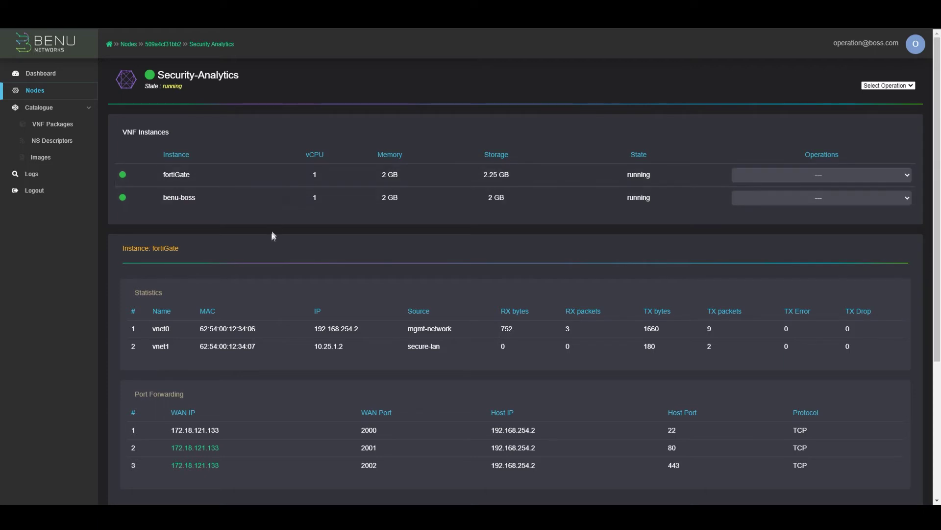
pyautogui.scroll(-3, 273, 245)
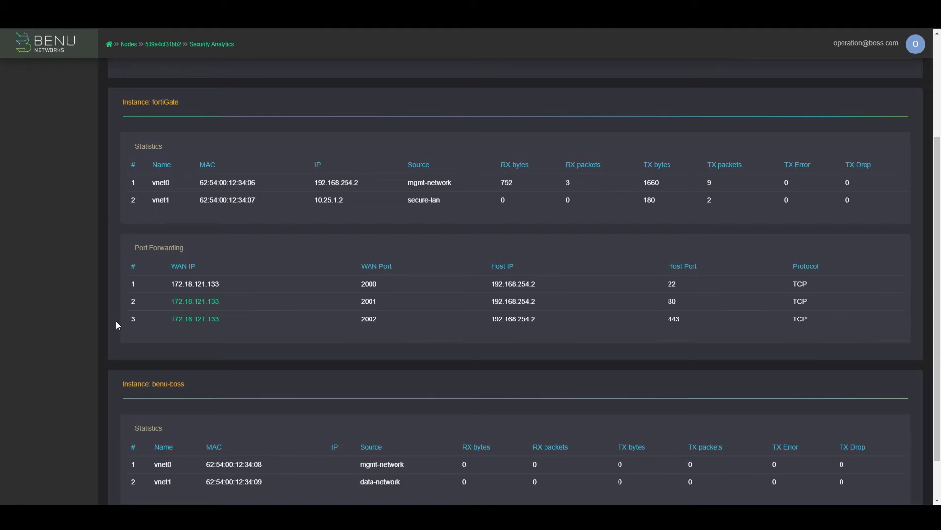
pyautogui.click(187, 303)
# Pause the fortiGate instance
pyautogui.scroll(3, 567, 295)
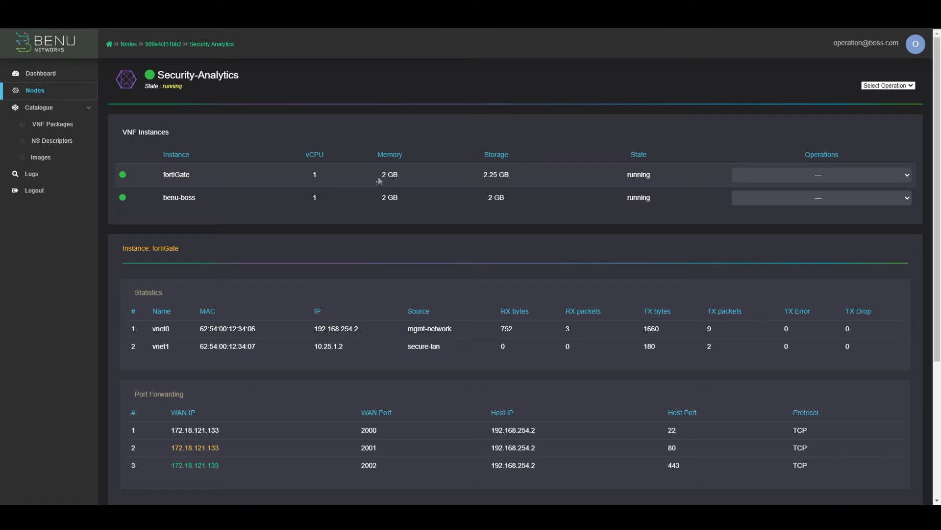
pyautogui.click(762, 196)
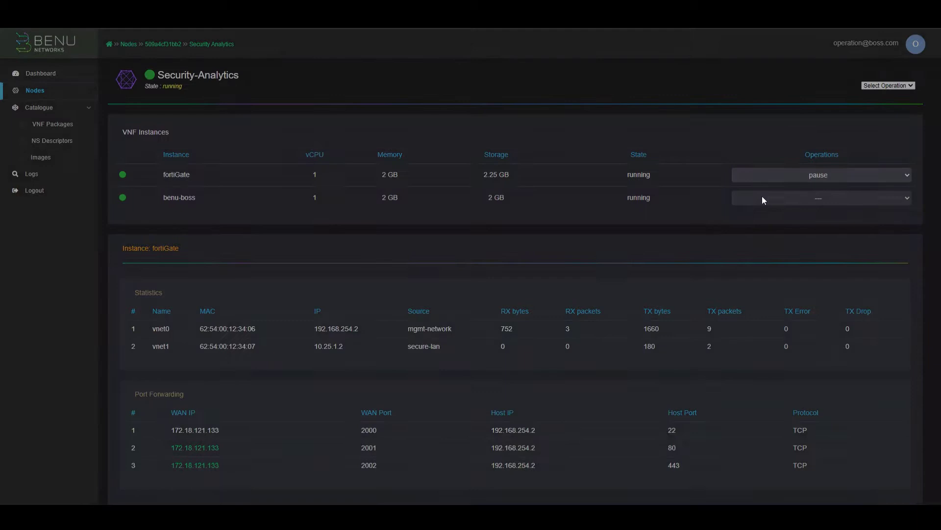
pyautogui.click(449, 130)
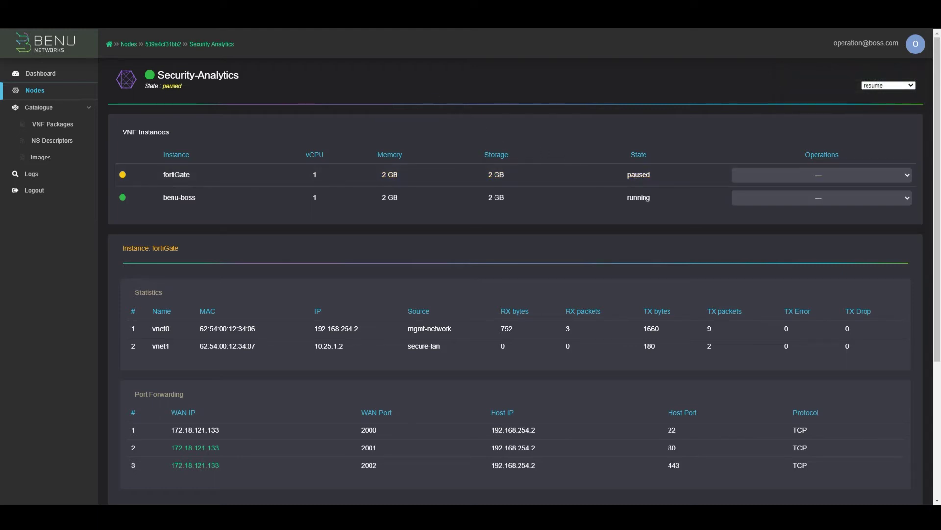
# Resume fortiGate and return to the VEP-1445-Zuse node page
pyautogui.click(749, 175)
pyautogui.click(742, 195)
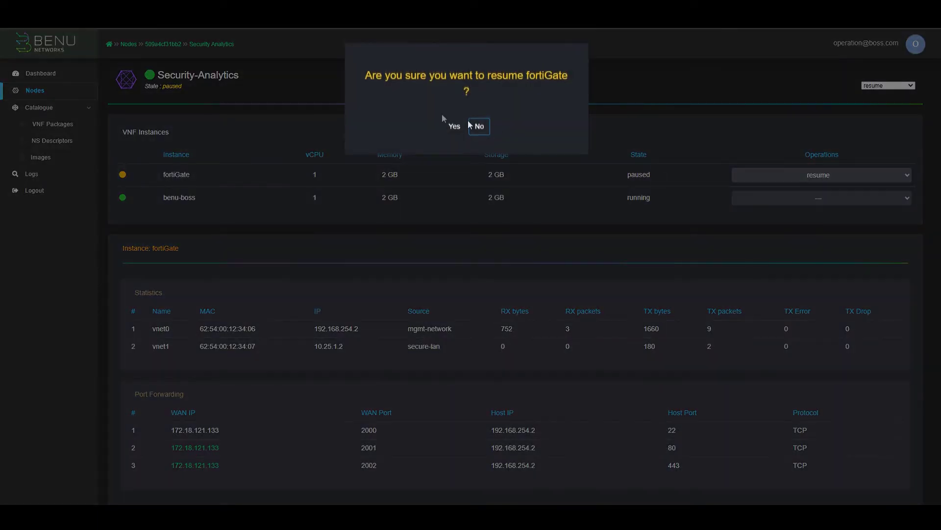
pyautogui.click(452, 127)
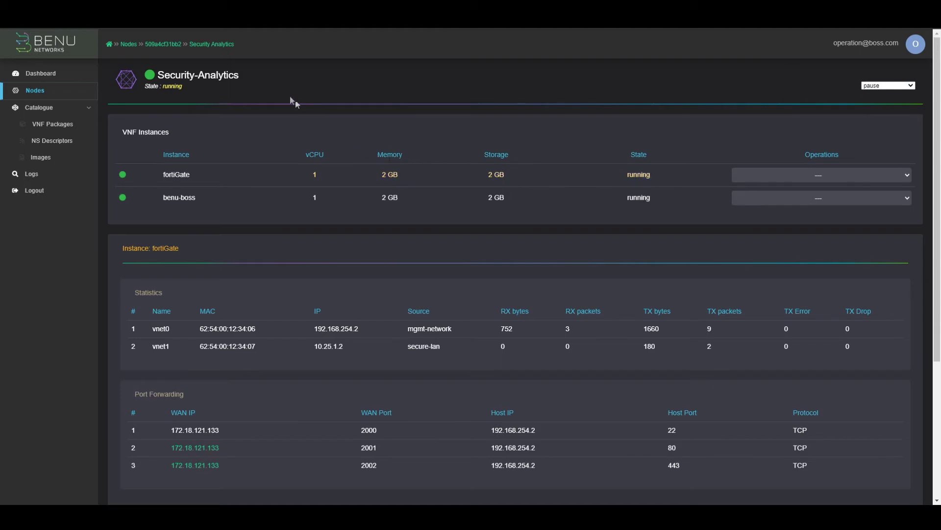
pyautogui.click(164, 44)
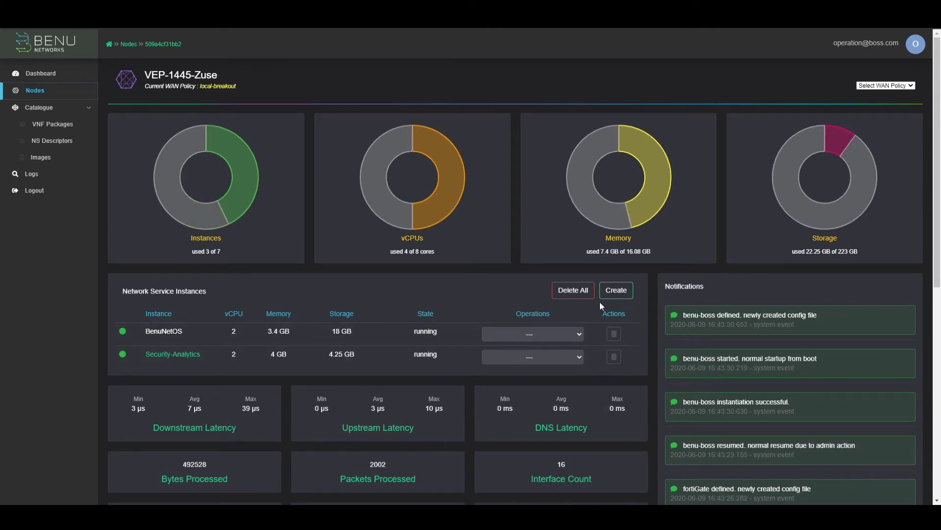
# Launch a vSRX-Router instance on VEP-1445-Zuse, using 3 of 7 instances
pyautogui.click(619, 297)
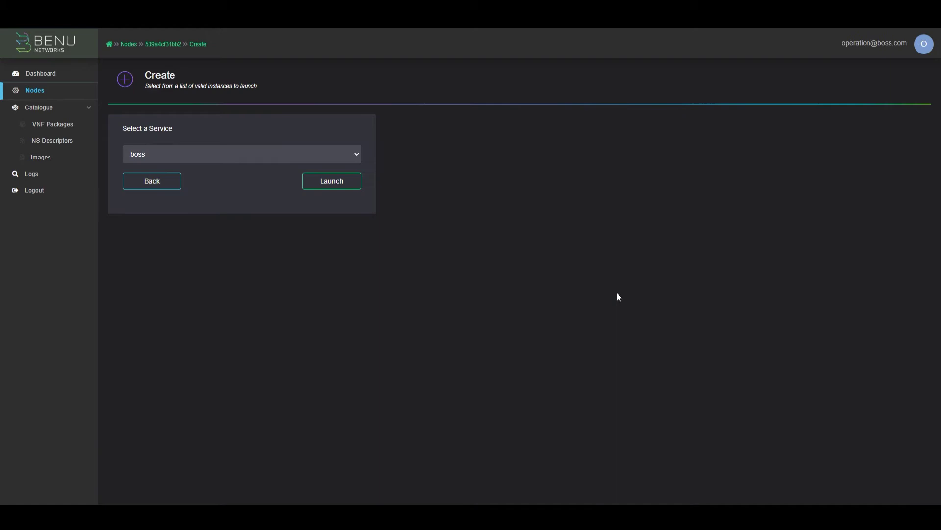
pyautogui.click(266, 158)
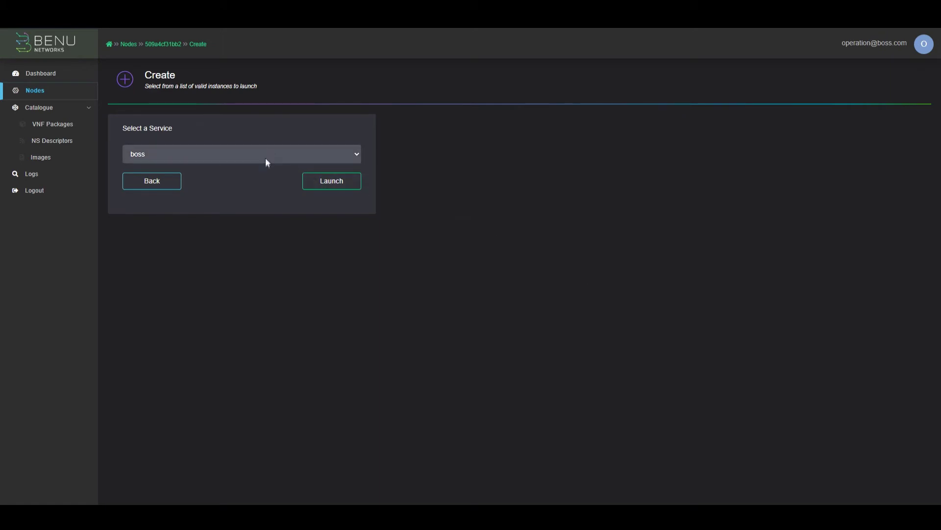
pyautogui.click(258, 200)
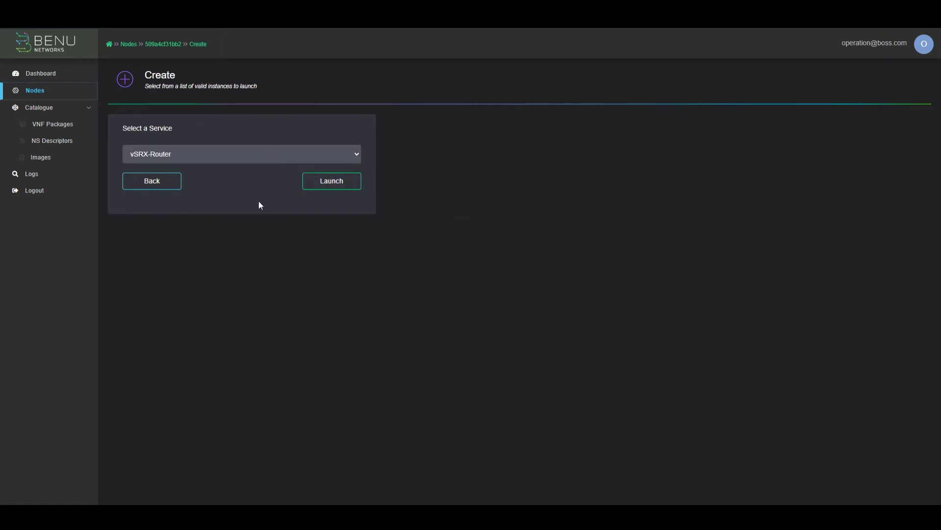
pyautogui.click(326, 186)
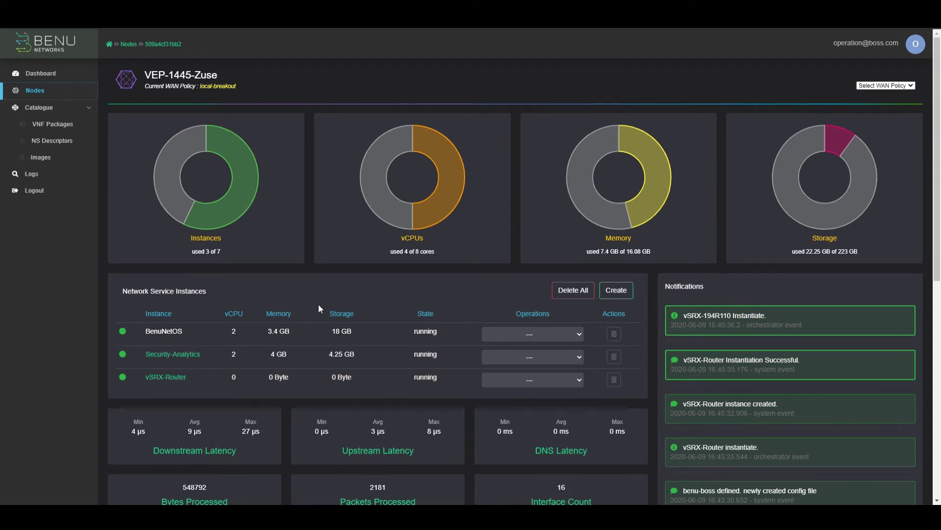
# Highlight the running vSRX-Router row and its 'instantiation successful' notification on the node dashboard
pyautogui.scroll(-1, 309, 314)
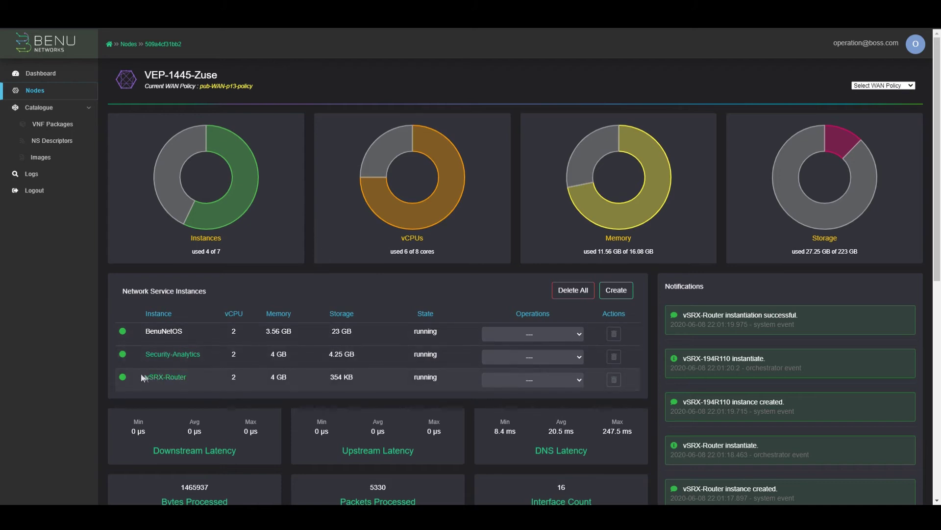
pyautogui.moveTo(143, 377); pyautogui.dragTo(441, 381)
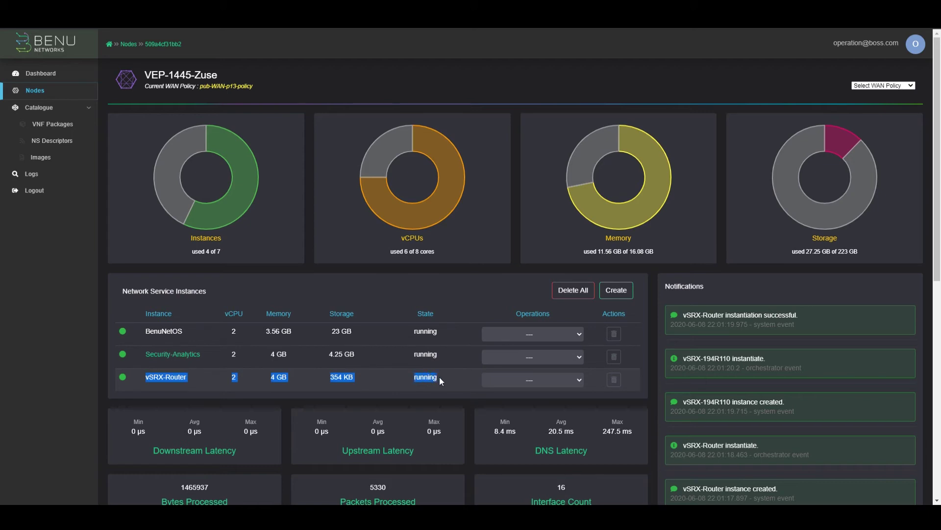
pyautogui.click(440, 378)
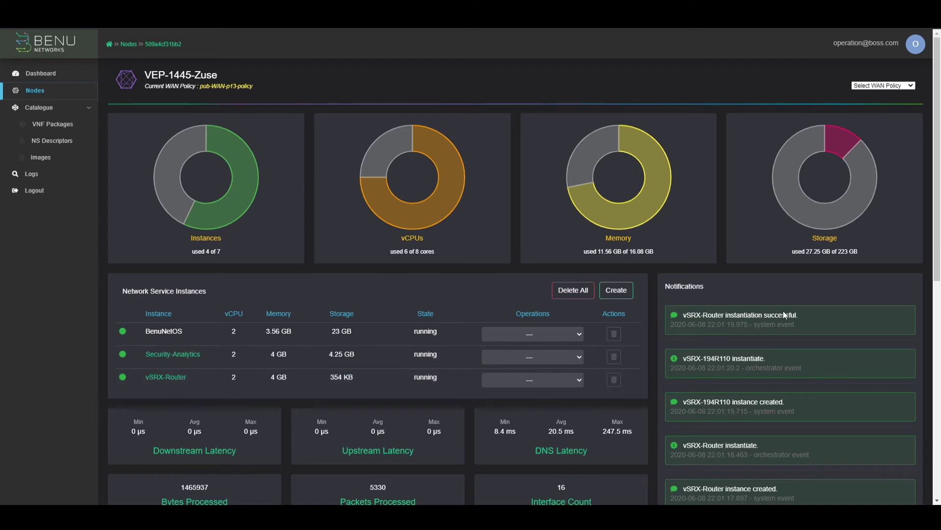
pyautogui.tripleClick(694, 316)
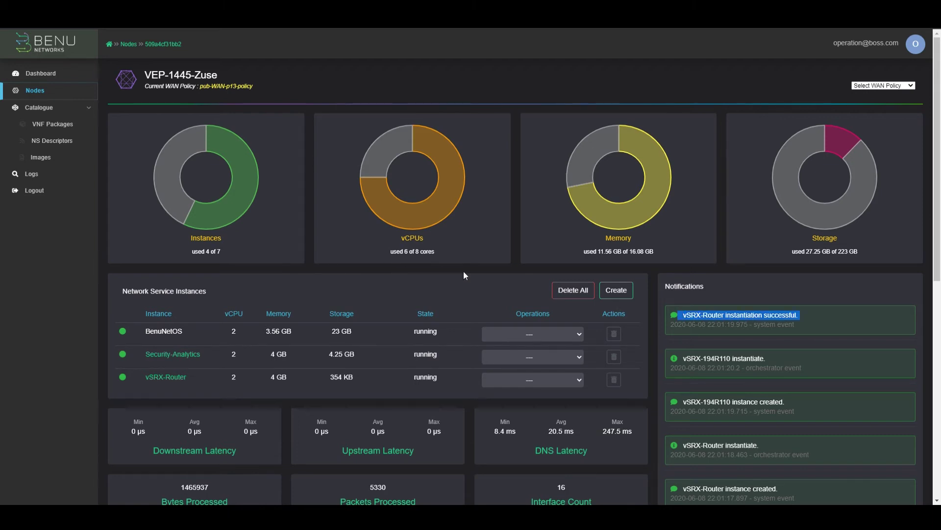
pyautogui.click(457, 286)
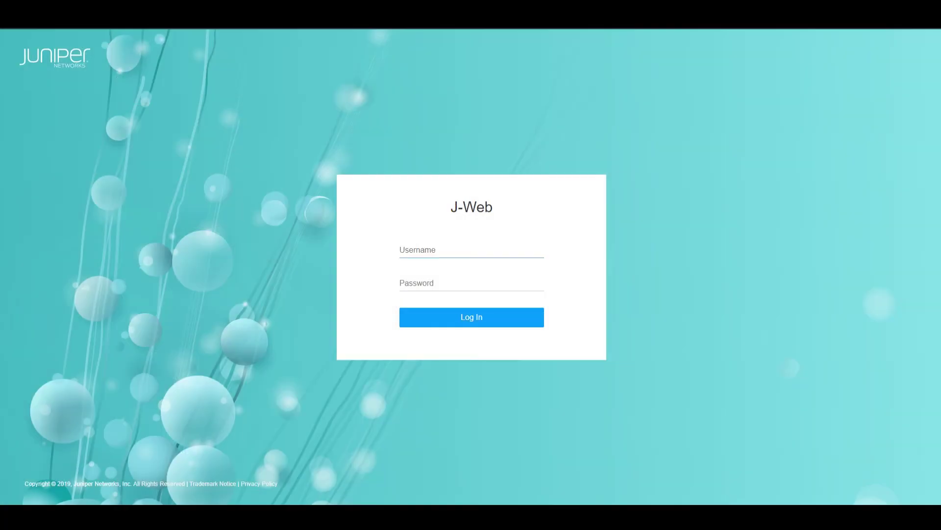
# Sign in to the vSRX J-Web with the username and password, and dismiss the System Identification summary
pyautogui.click(418, 250)
pyautogui.click(422, 274)
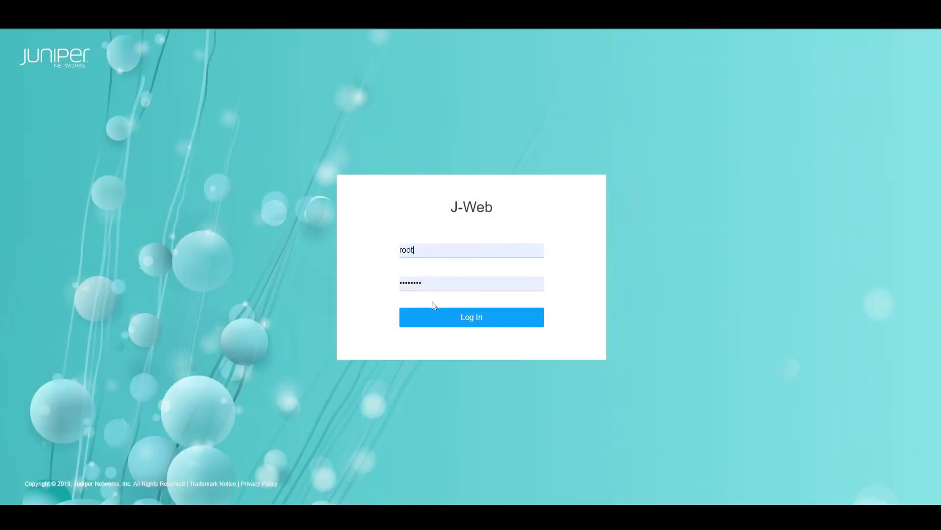
pyautogui.click(431, 317)
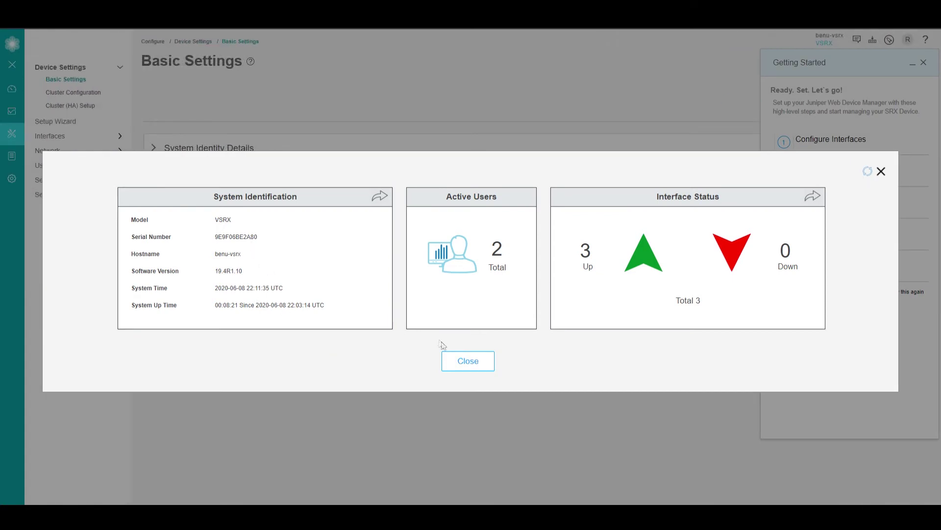
pyautogui.click(466, 362)
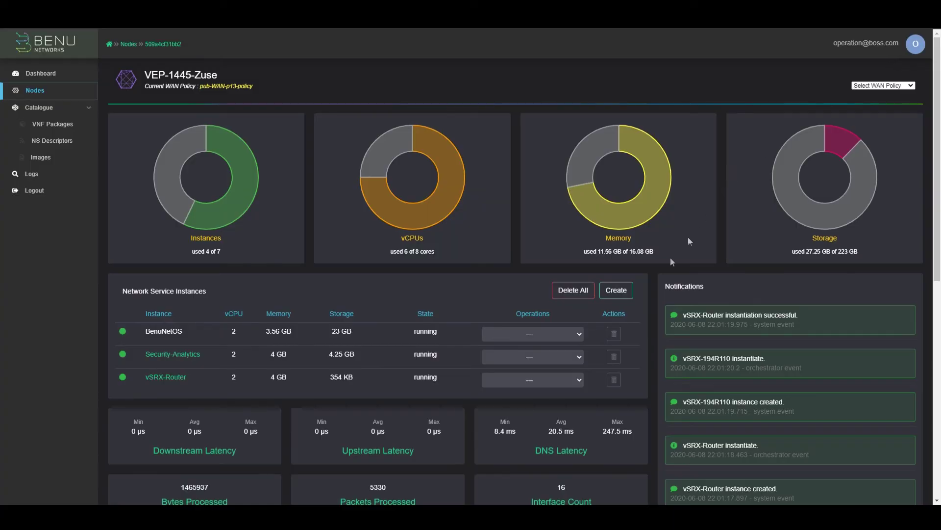
pyautogui.scroll(-2, 672, 261)
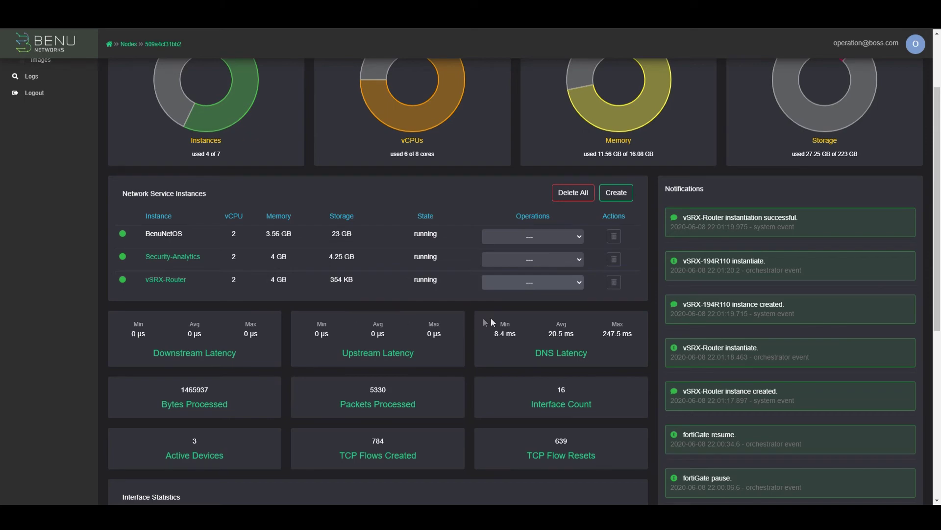
# Terminate the vSRX-Router instance, then delete it from VEP-1445-Zuse, confirming both prompts
pyautogui.click(506, 320)
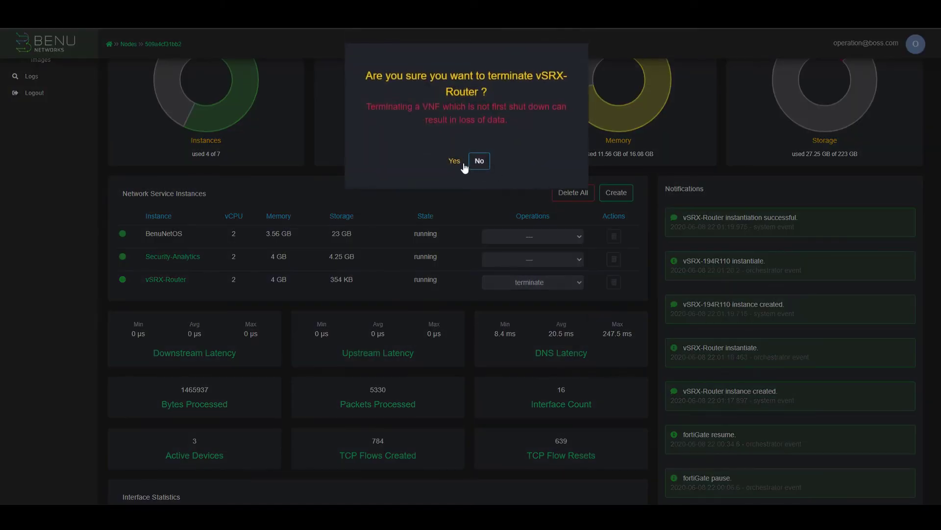
pyautogui.click(455, 161)
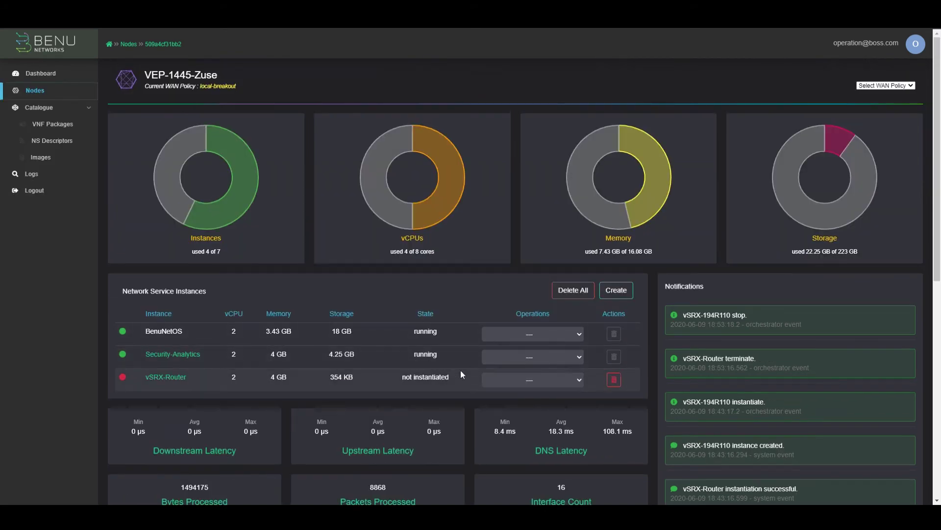
pyautogui.click(614, 381)
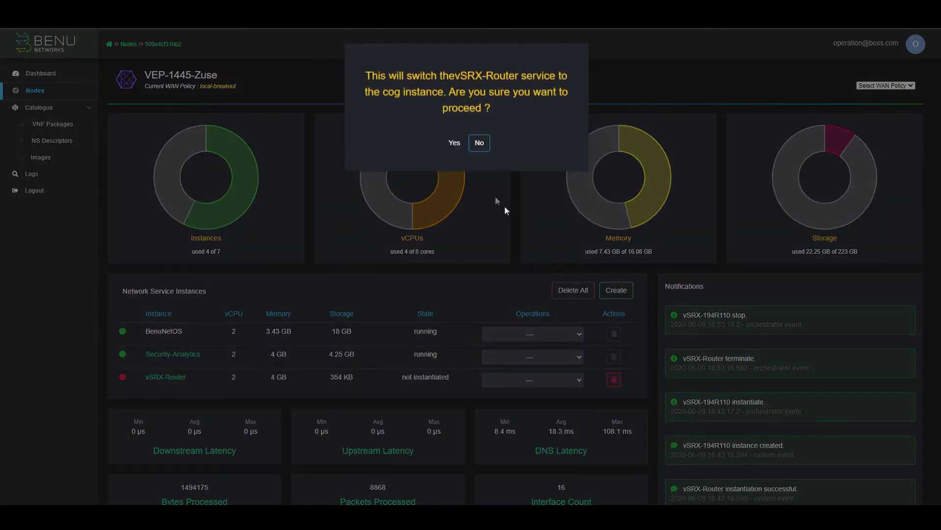
pyautogui.click(464, 144)
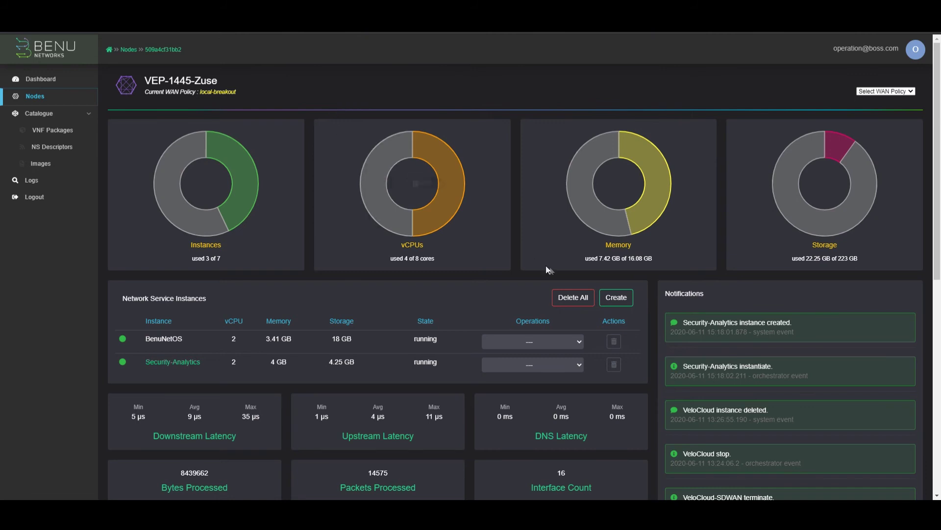
# Create and launch a new VeloCloud-SDWAN service instance on the node
pyautogui.click(615, 298)
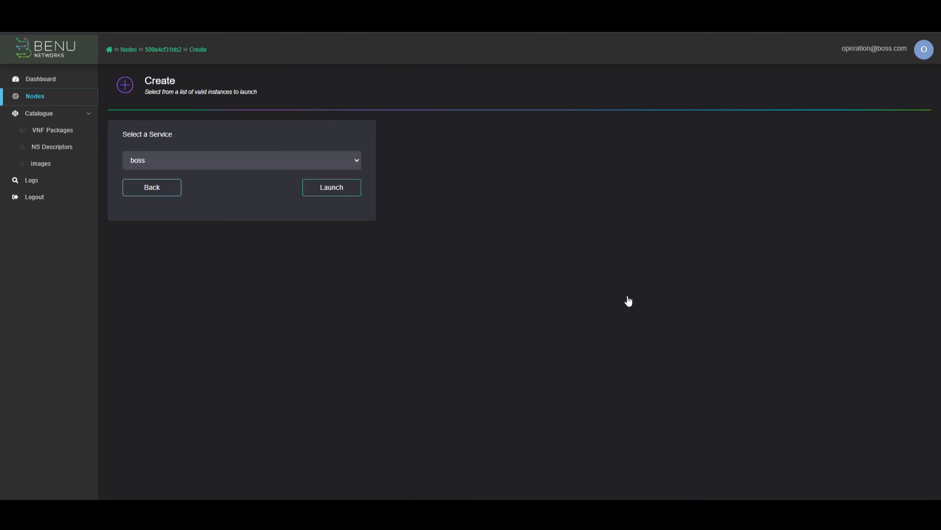
pyautogui.click(211, 218)
pyautogui.click(321, 191)
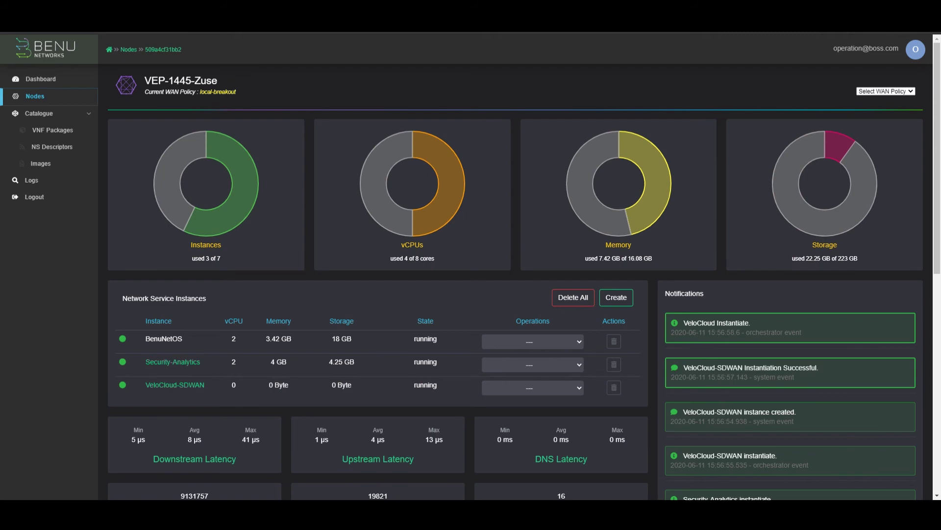
# Scroll to the new VeloCloud-SDWAN row and highlight its instance name
pyautogui.scroll(-1, 736, 449)
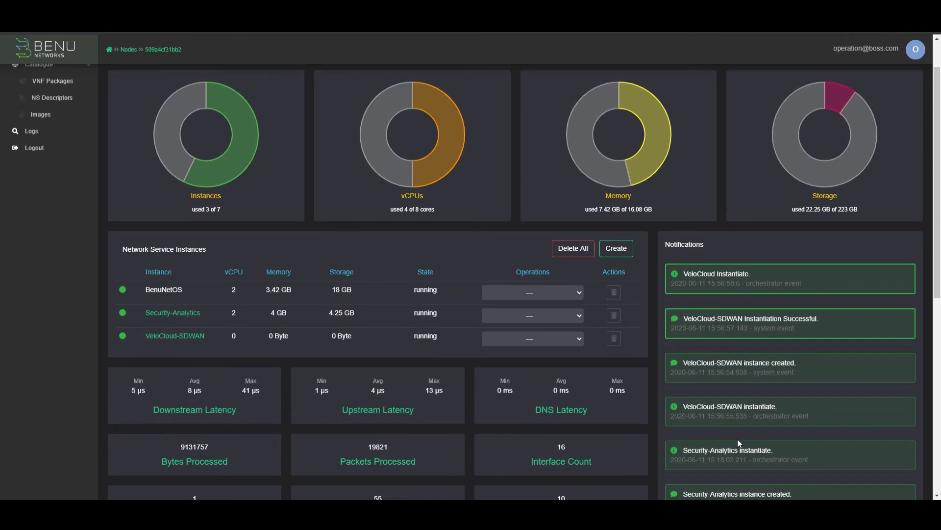
pyautogui.scroll(-1, 736, 439)
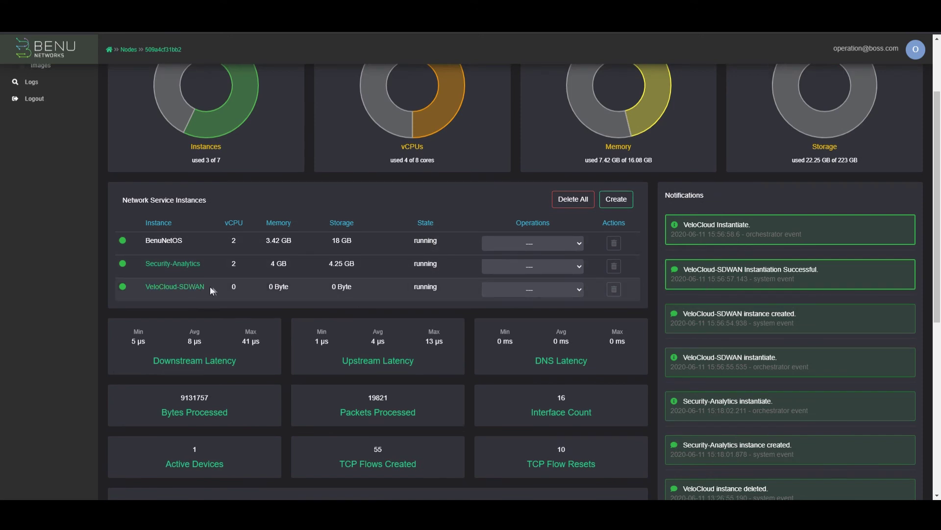
pyautogui.moveTo(210, 289); pyautogui.dragTo(142, 286)
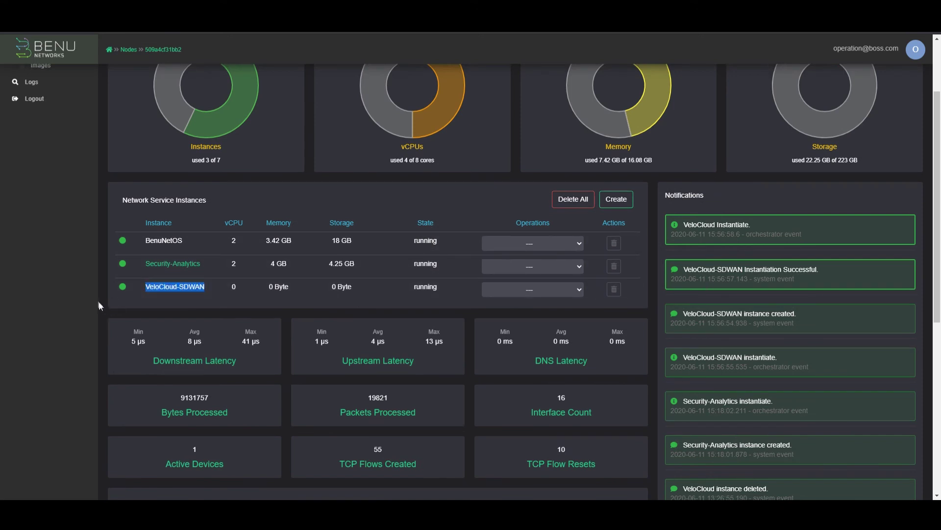
pyautogui.click(78, 284)
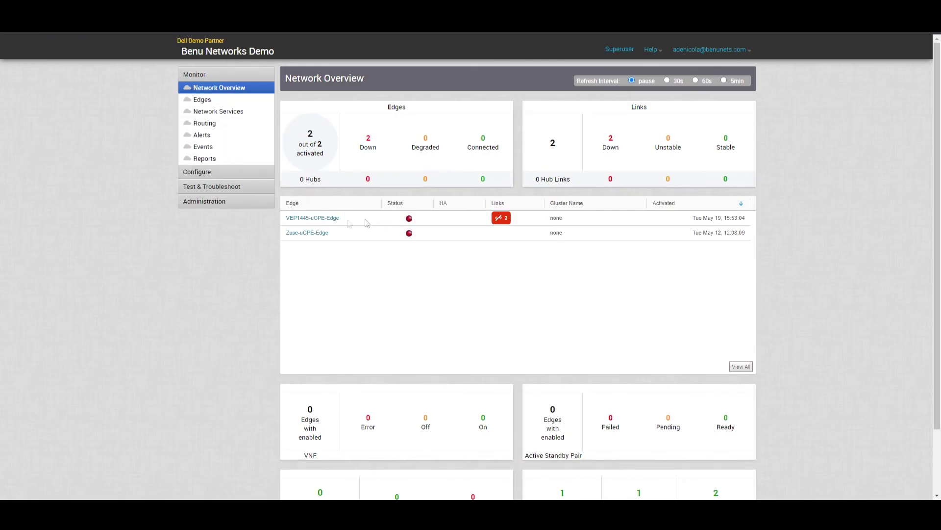
# Highlight VEP1445-uCPE-Edge on Network Overview and open its Monitor Edge page once connected
pyautogui.moveTo(275, 214); pyautogui.dragTo(346, 223)
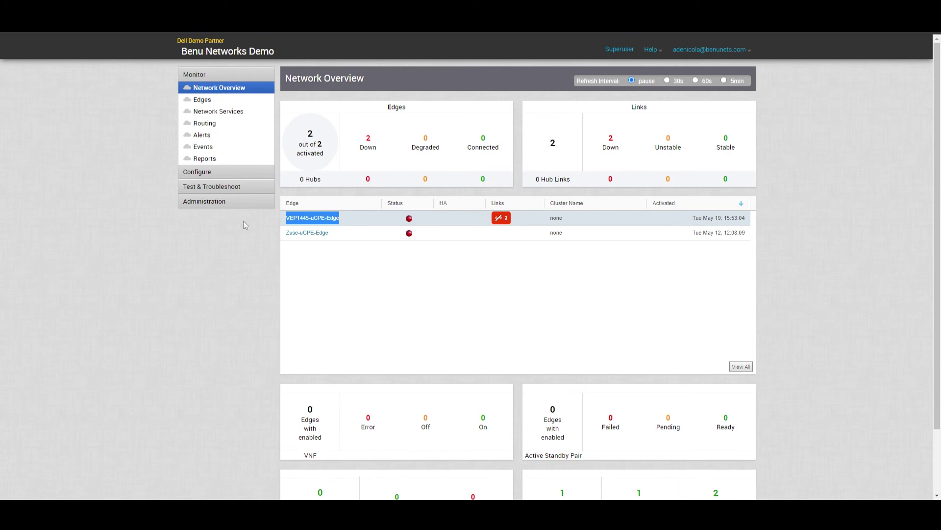
pyautogui.click(269, 216)
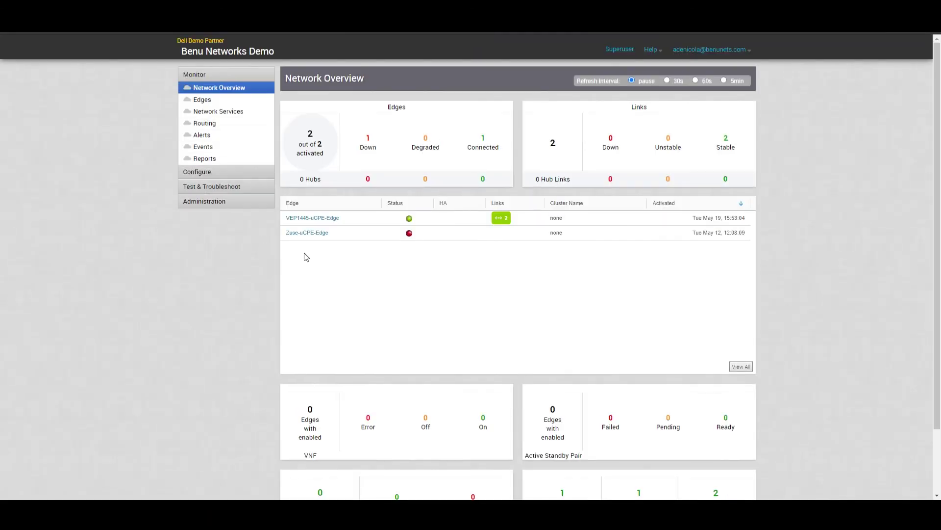
pyautogui.click(319, 219)
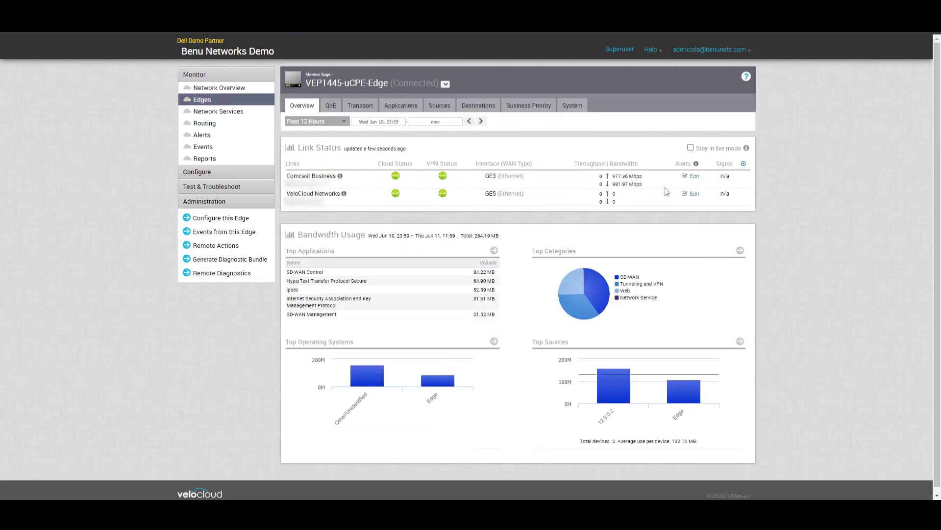
# Review the Comcast Business link's throughput and bandwidth (977.36 Mbps up, 981.97 Mbps down)
pyautogui.moveTo(666, 191); pyautogui.dragTo(612, 176)
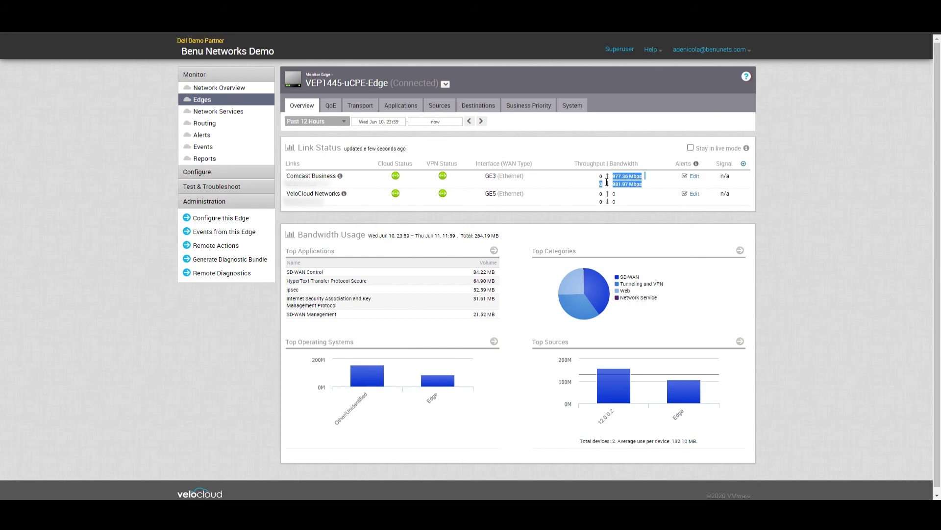
pyautogui.click(534, 239)
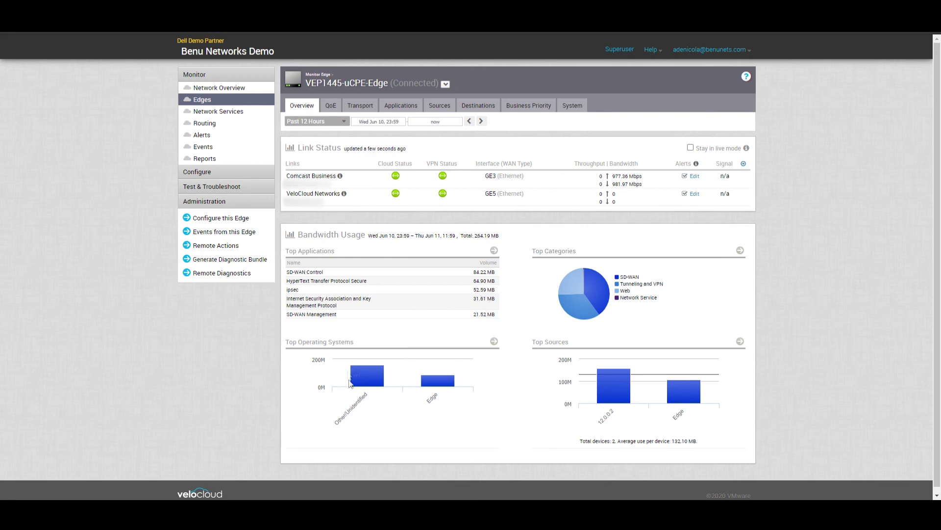
pyautogui.moveTo(367, 374)
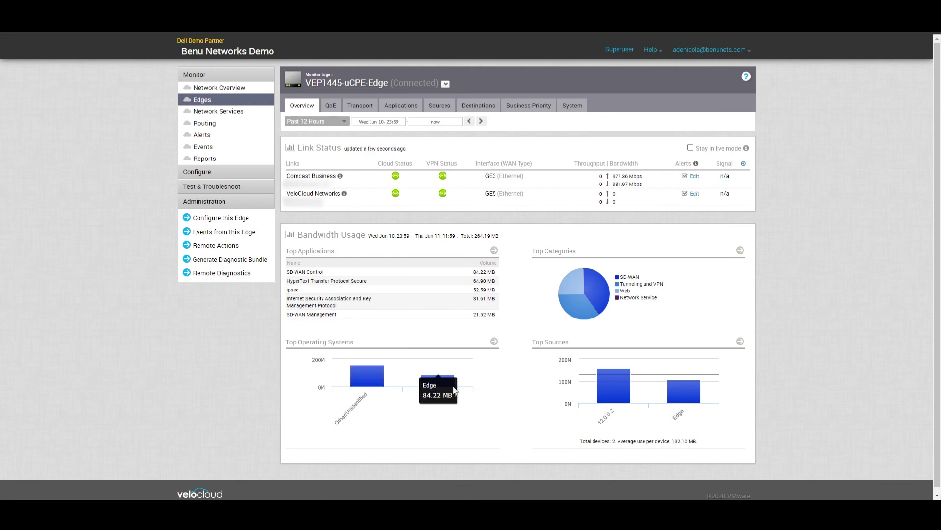